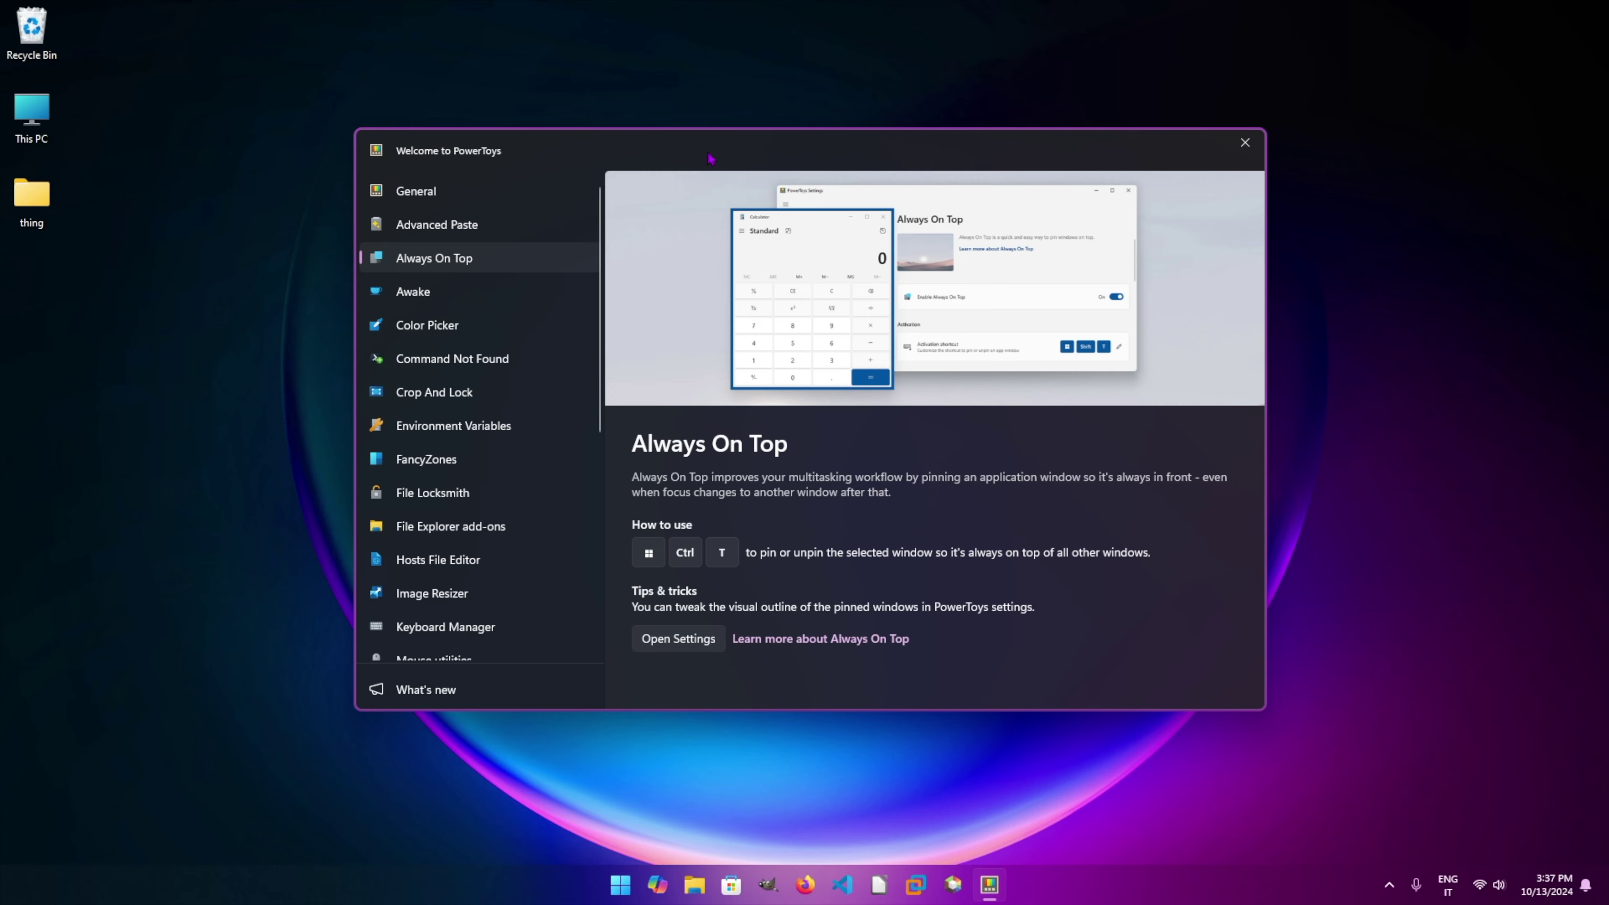
Step: Open Firefox and try Always On Top by overlapping its window with the PowerToys welcome window and toggling the pin, finally closing Firefox
click(805, 884)
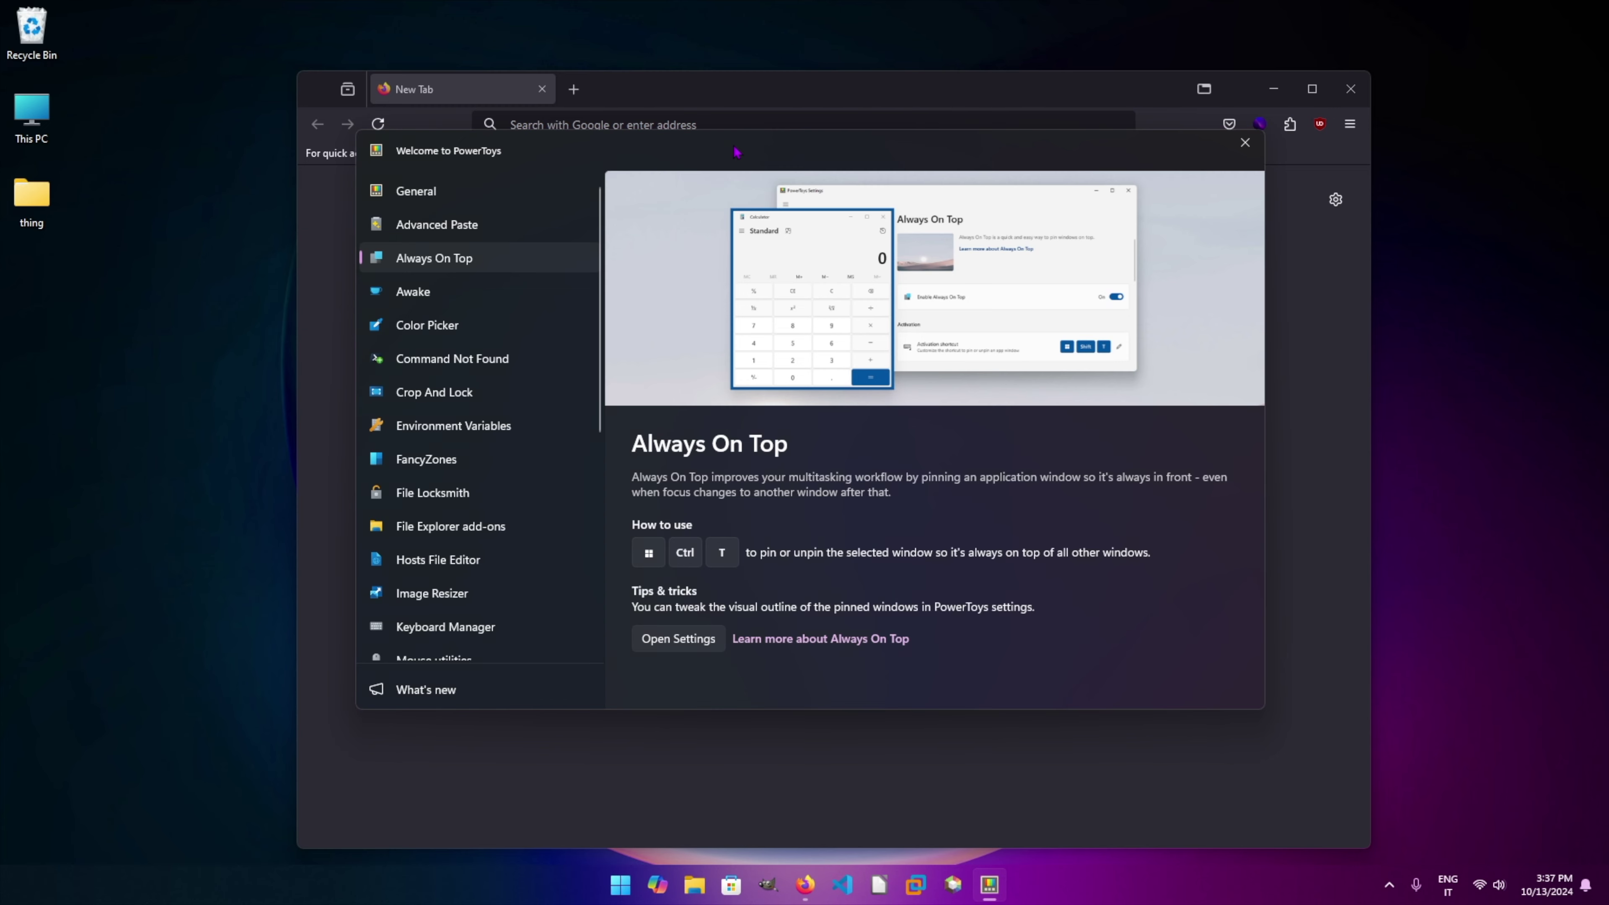
drag(733, 152, 759, 229)
mouse_move(751, 95)
mouse_down()
mouse_move(758, 125)
mouse_move(740, 104)
mouse_up()
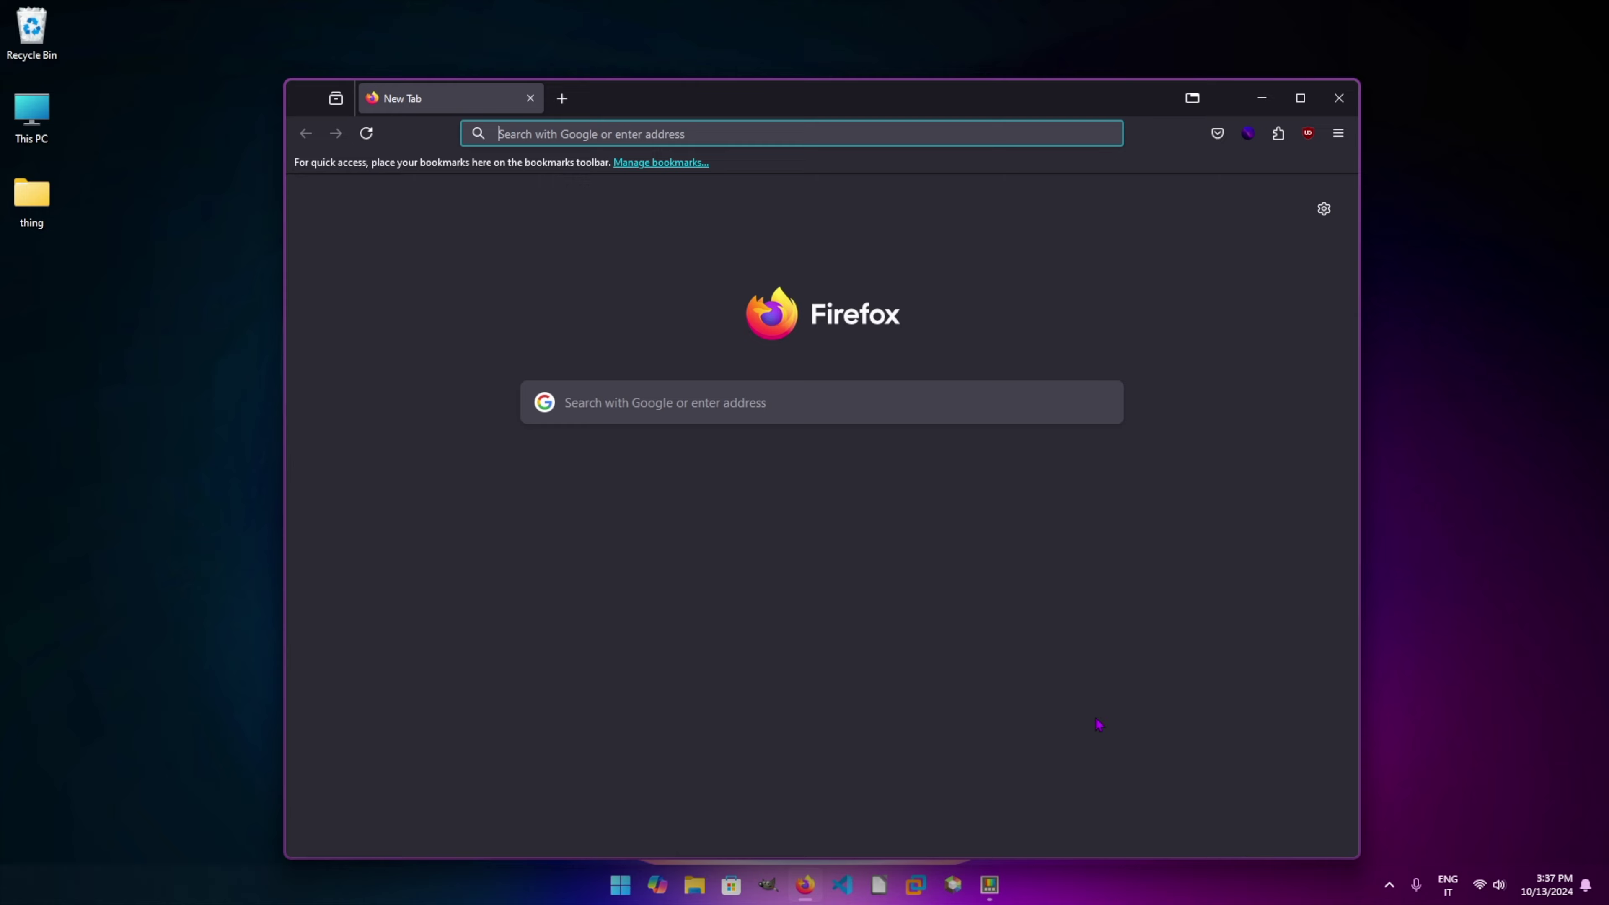
drag(928, 83, 1196, 66)
drag(538, 231, 434, 236)
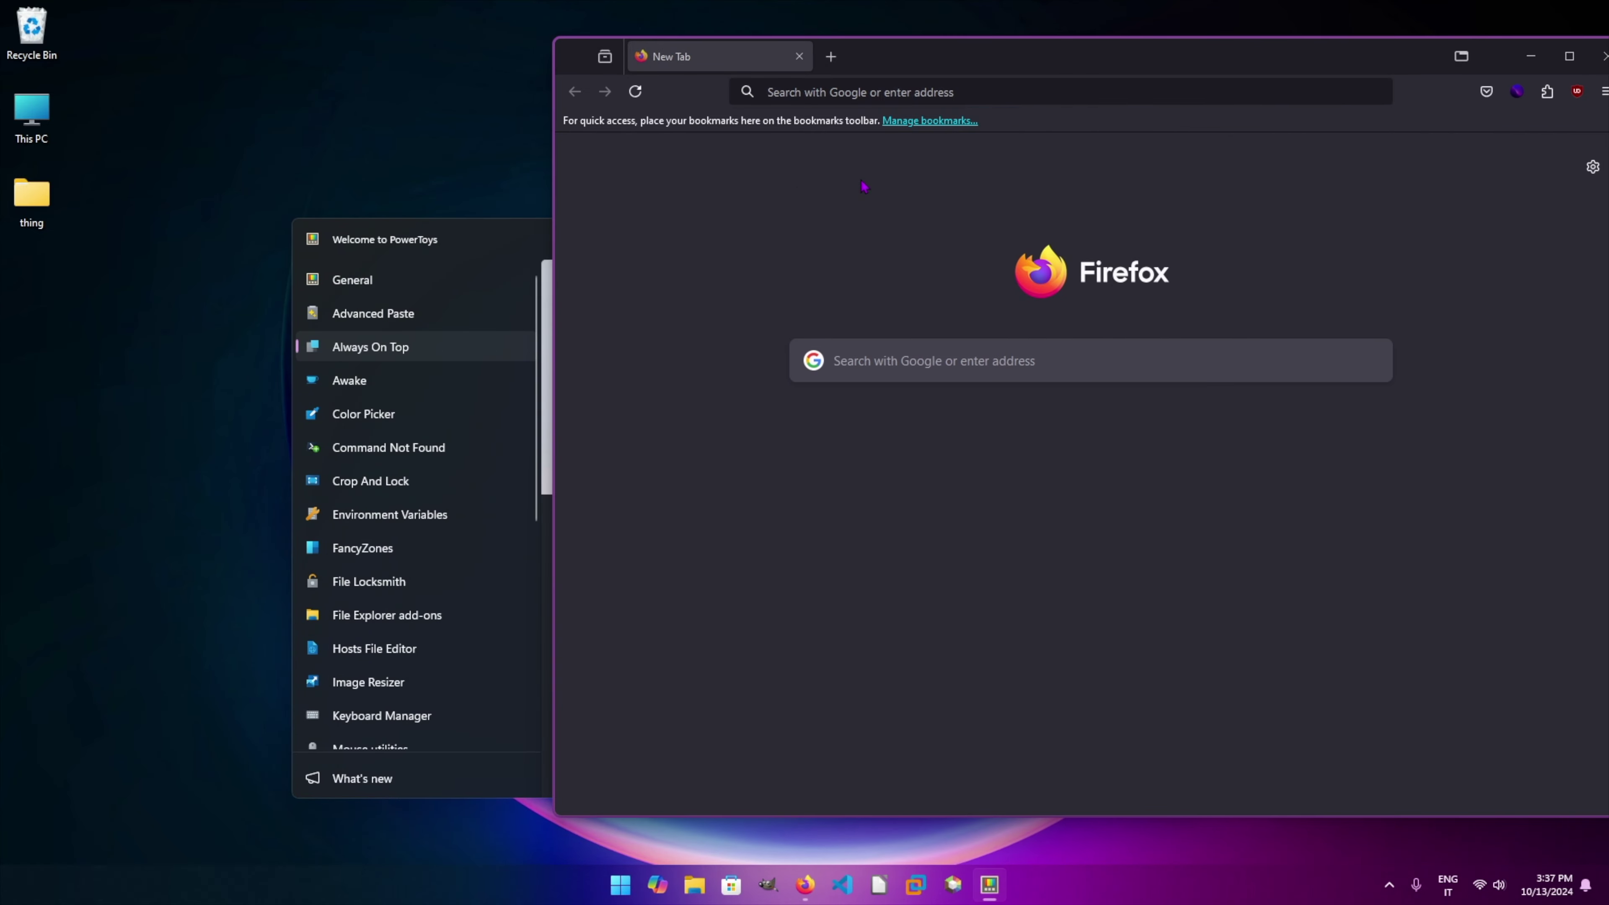
click(862, 186)
key(ctrl+super+t)
drag(1360, 71, 1345, 71)
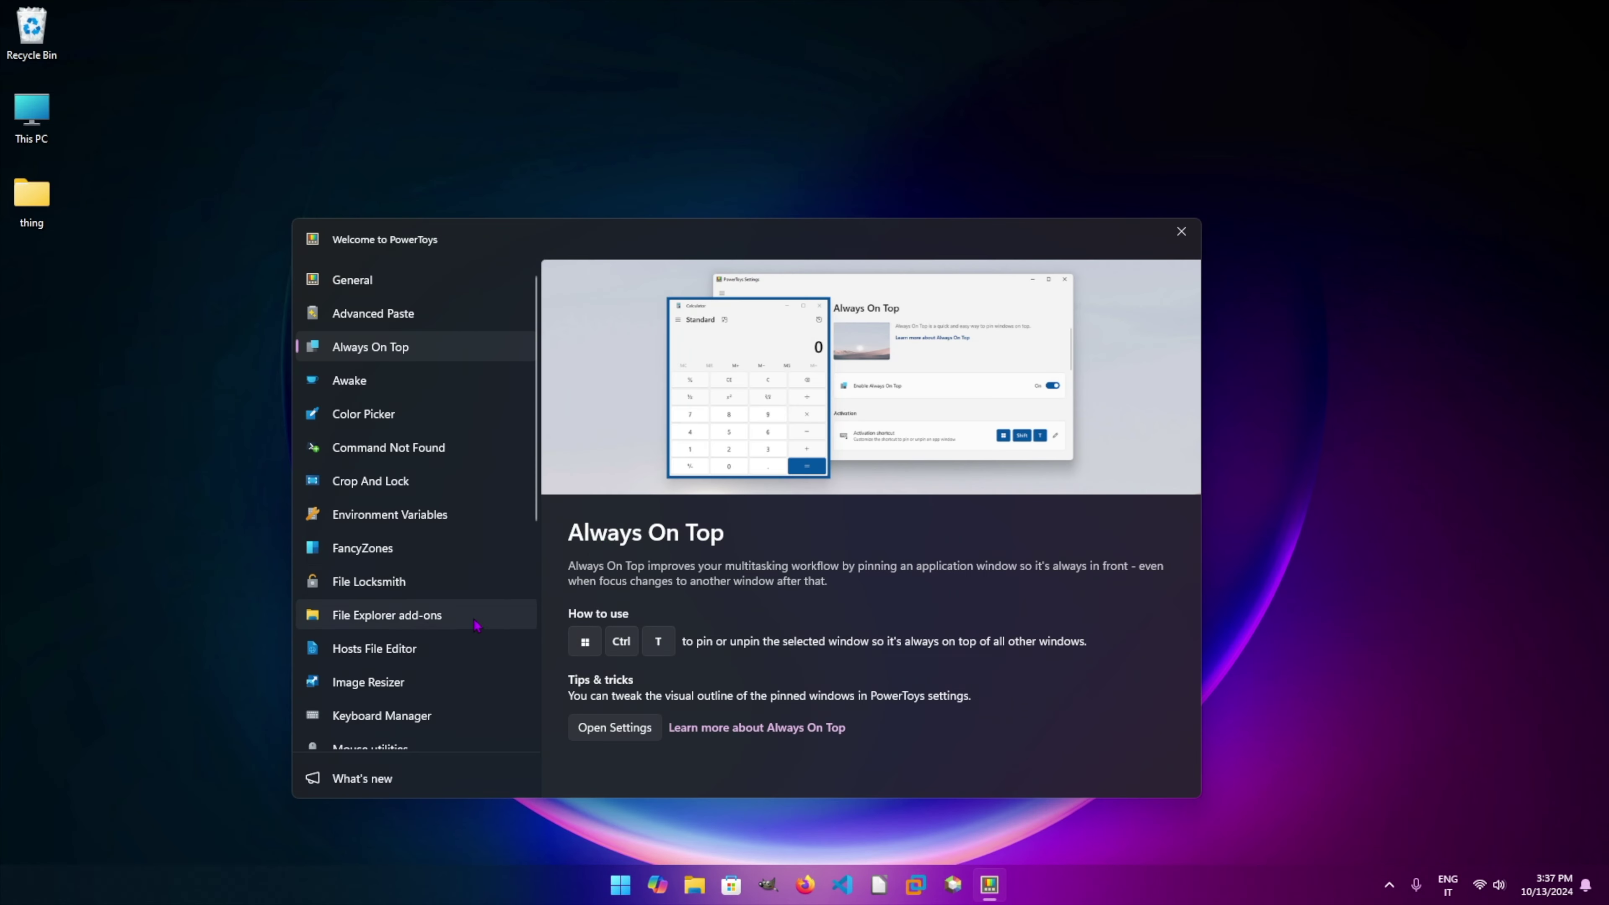
Step: Show the Awake page and view the keep-awake modes offered by the Awake tray icon without choosing any
click(381, 381)
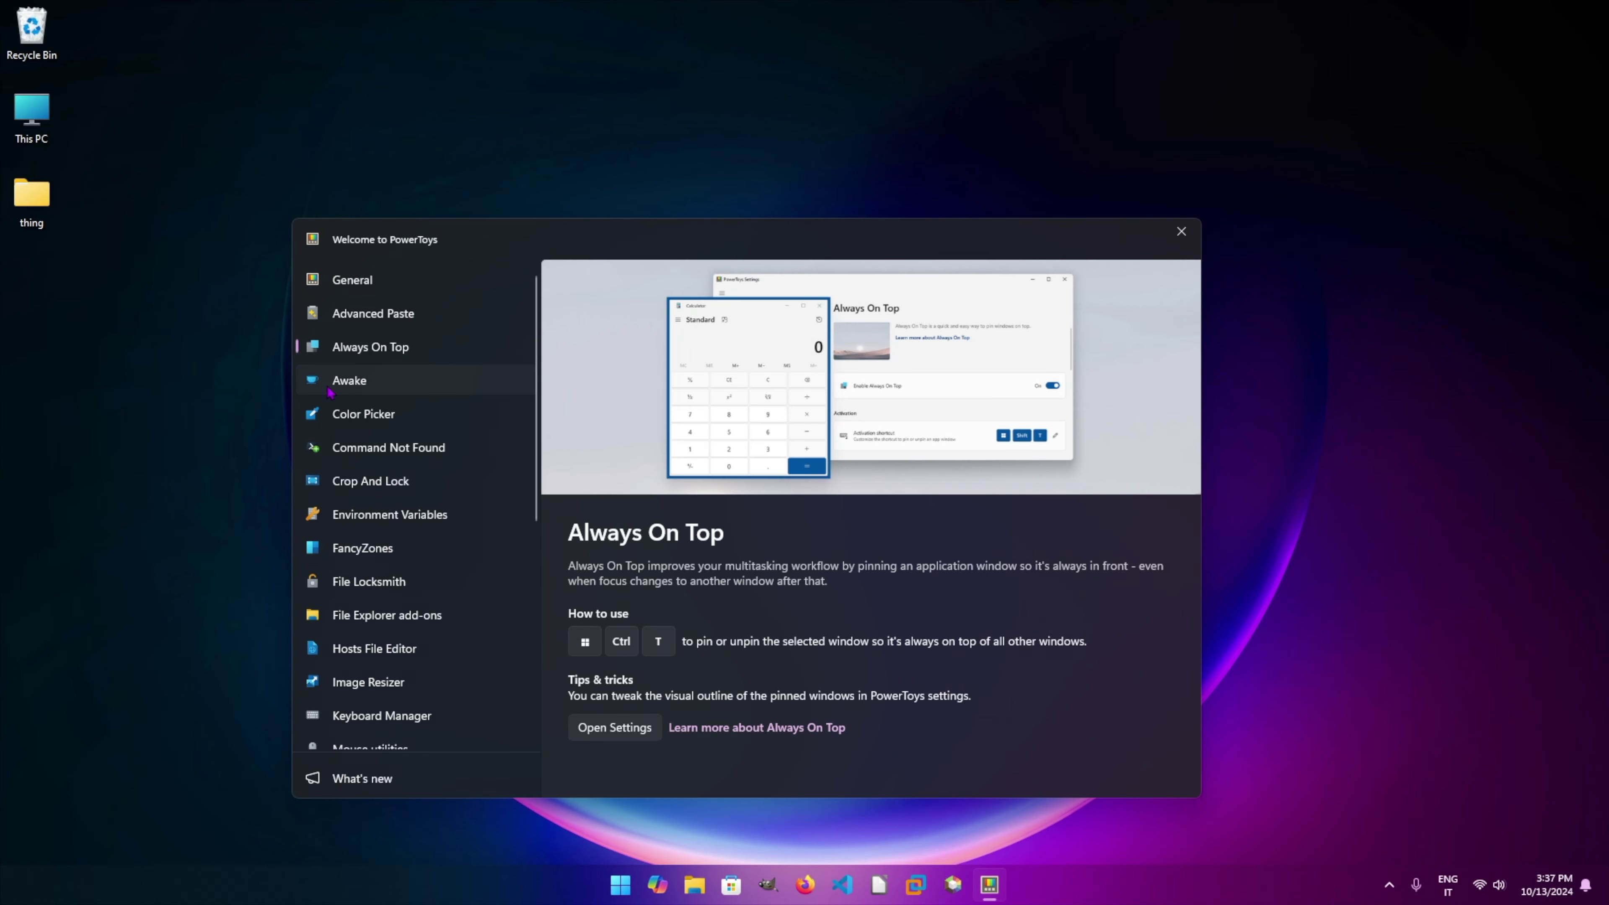
drag(611, 232, 664, 175)
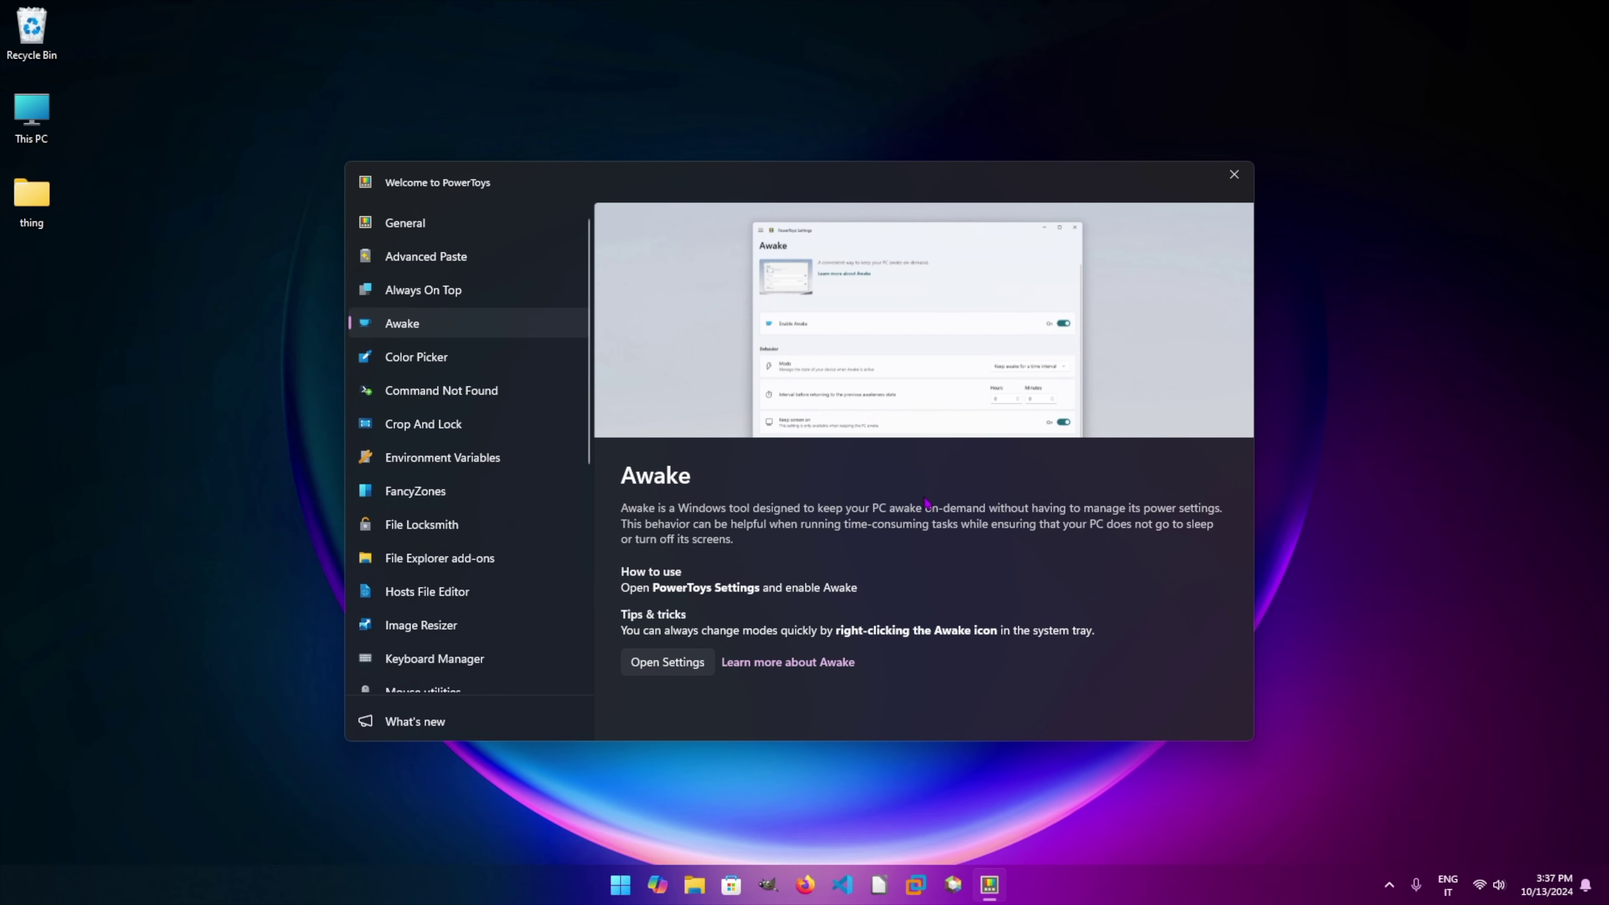
click(1383, 888)
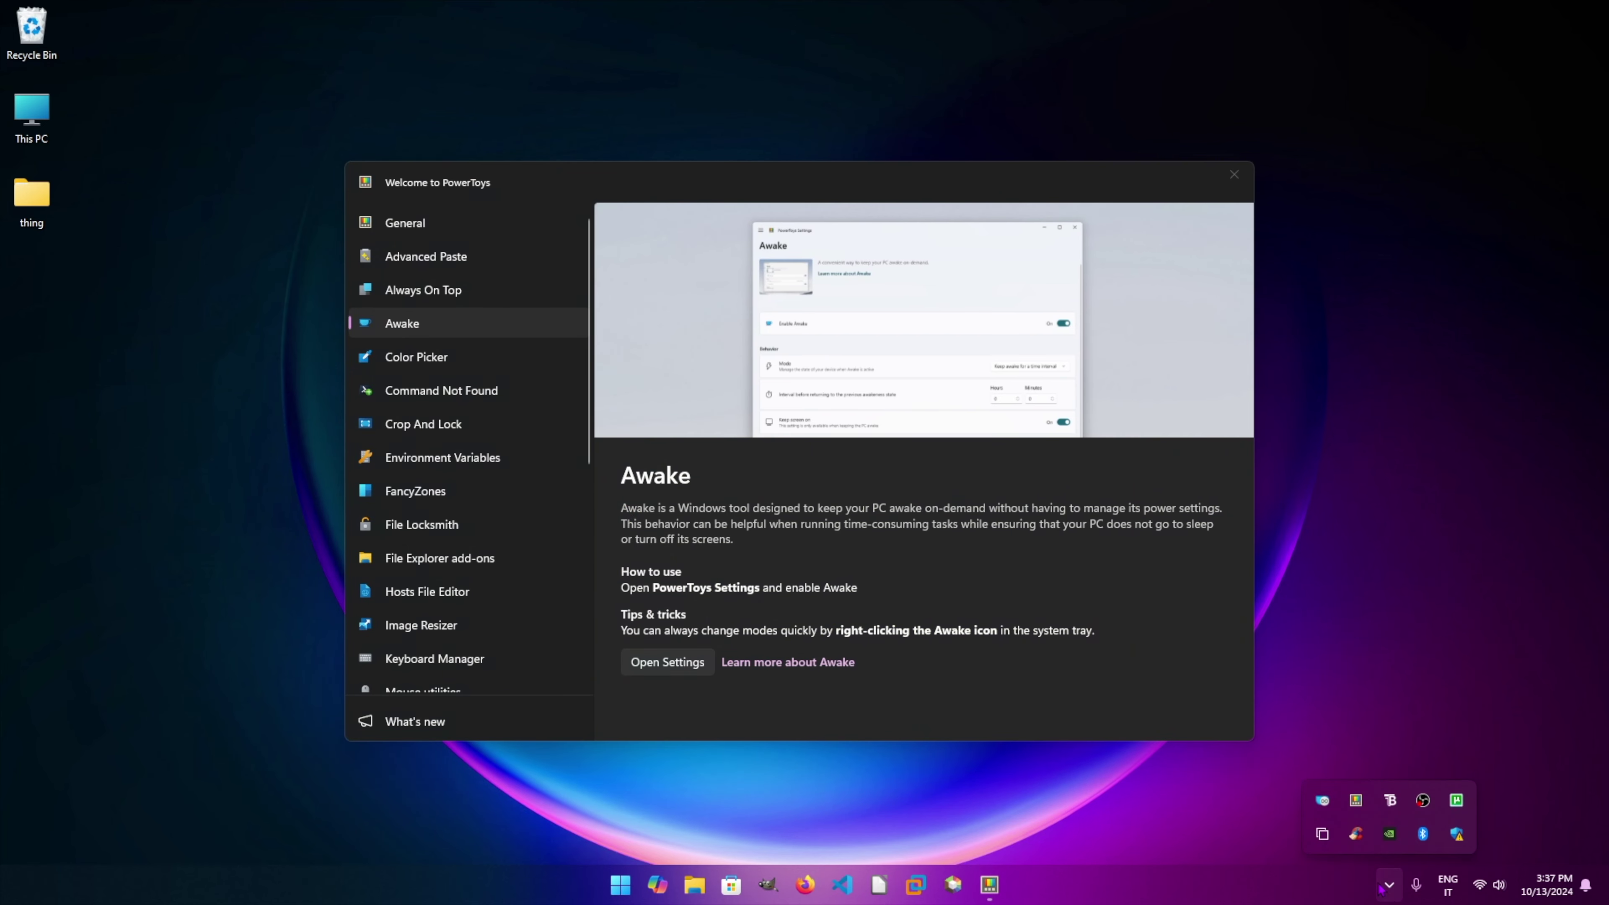
right_click(1322, 802)
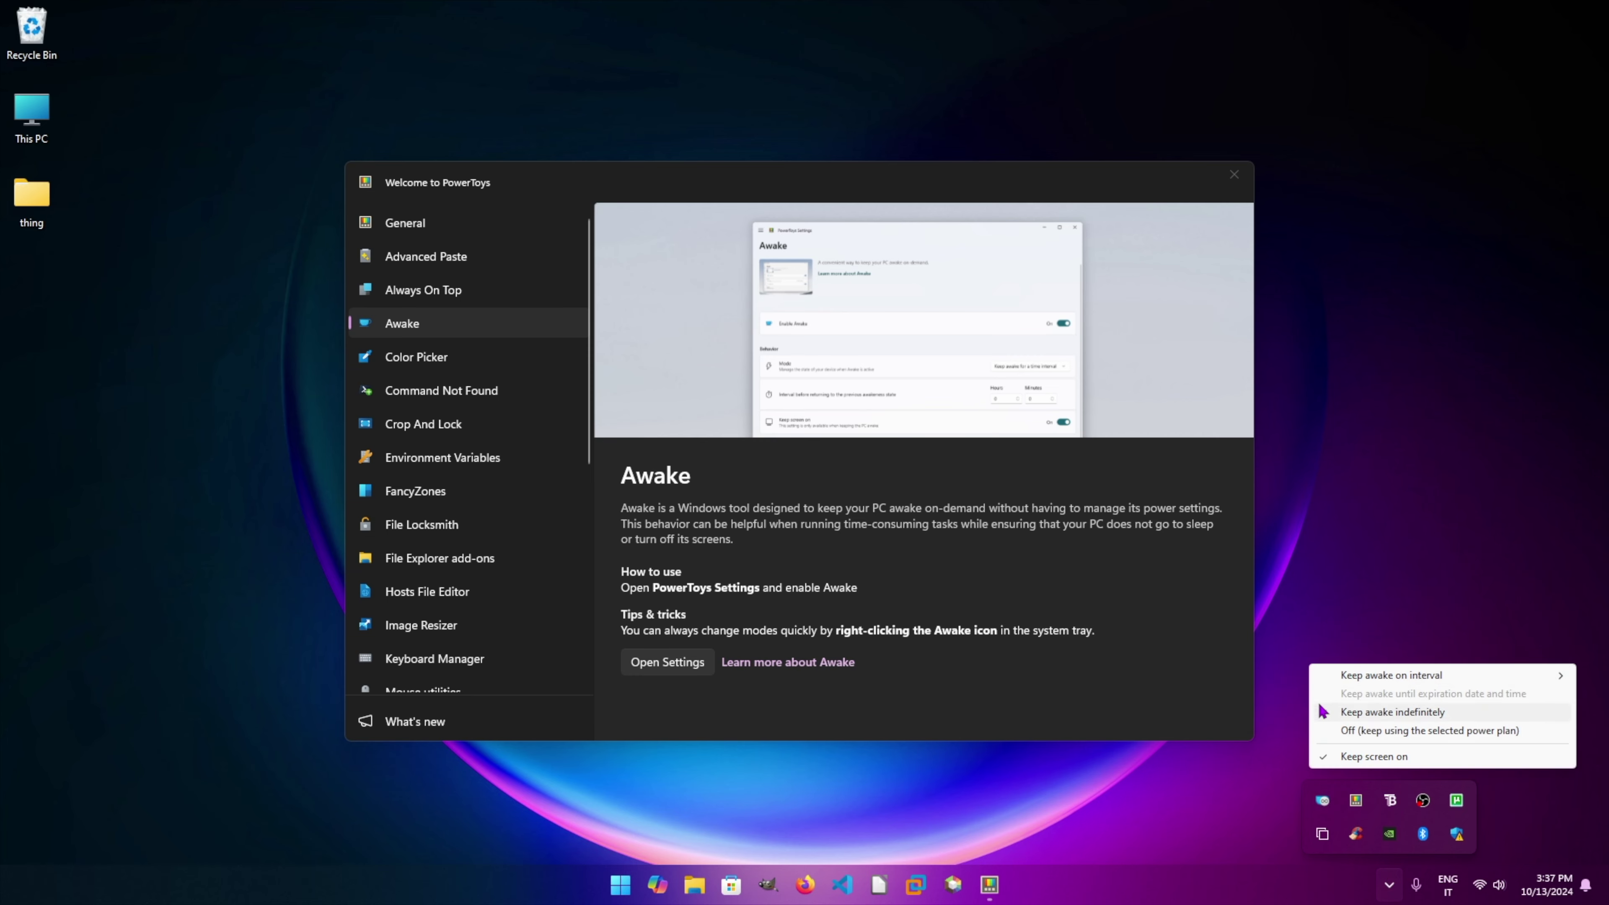
click(1284, 705)
Step: Show the Color Picker page, pick the yellow of the "thing" desktop folder, check the picked color swatches and close the picker
click(443, 356)
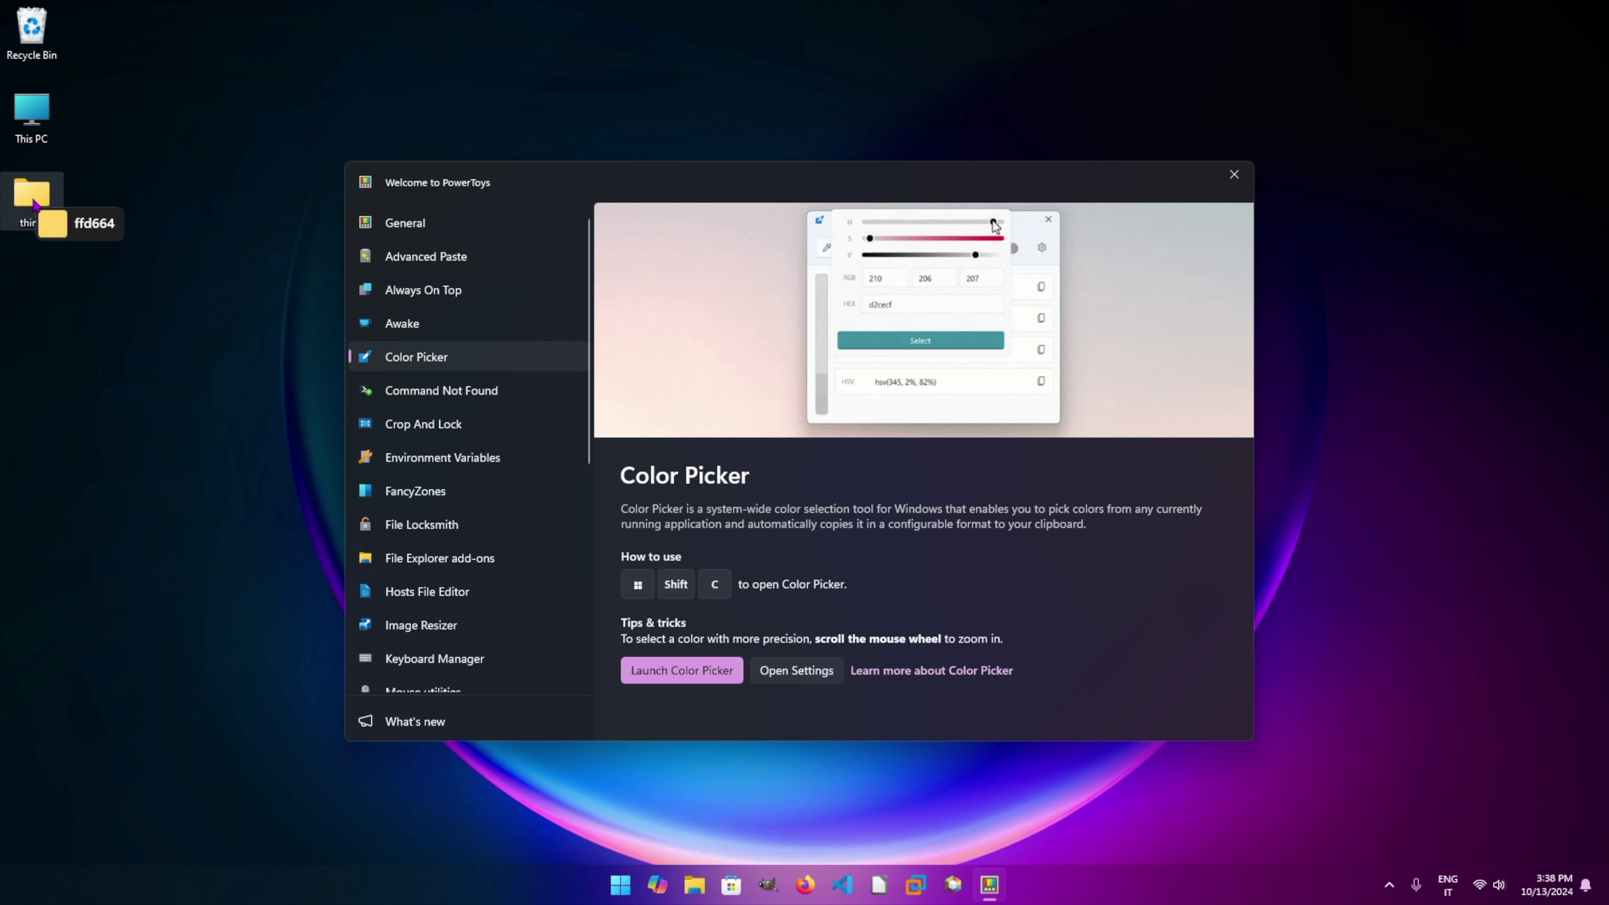
click(35, 204)
drag(794, 303, 925, 284)
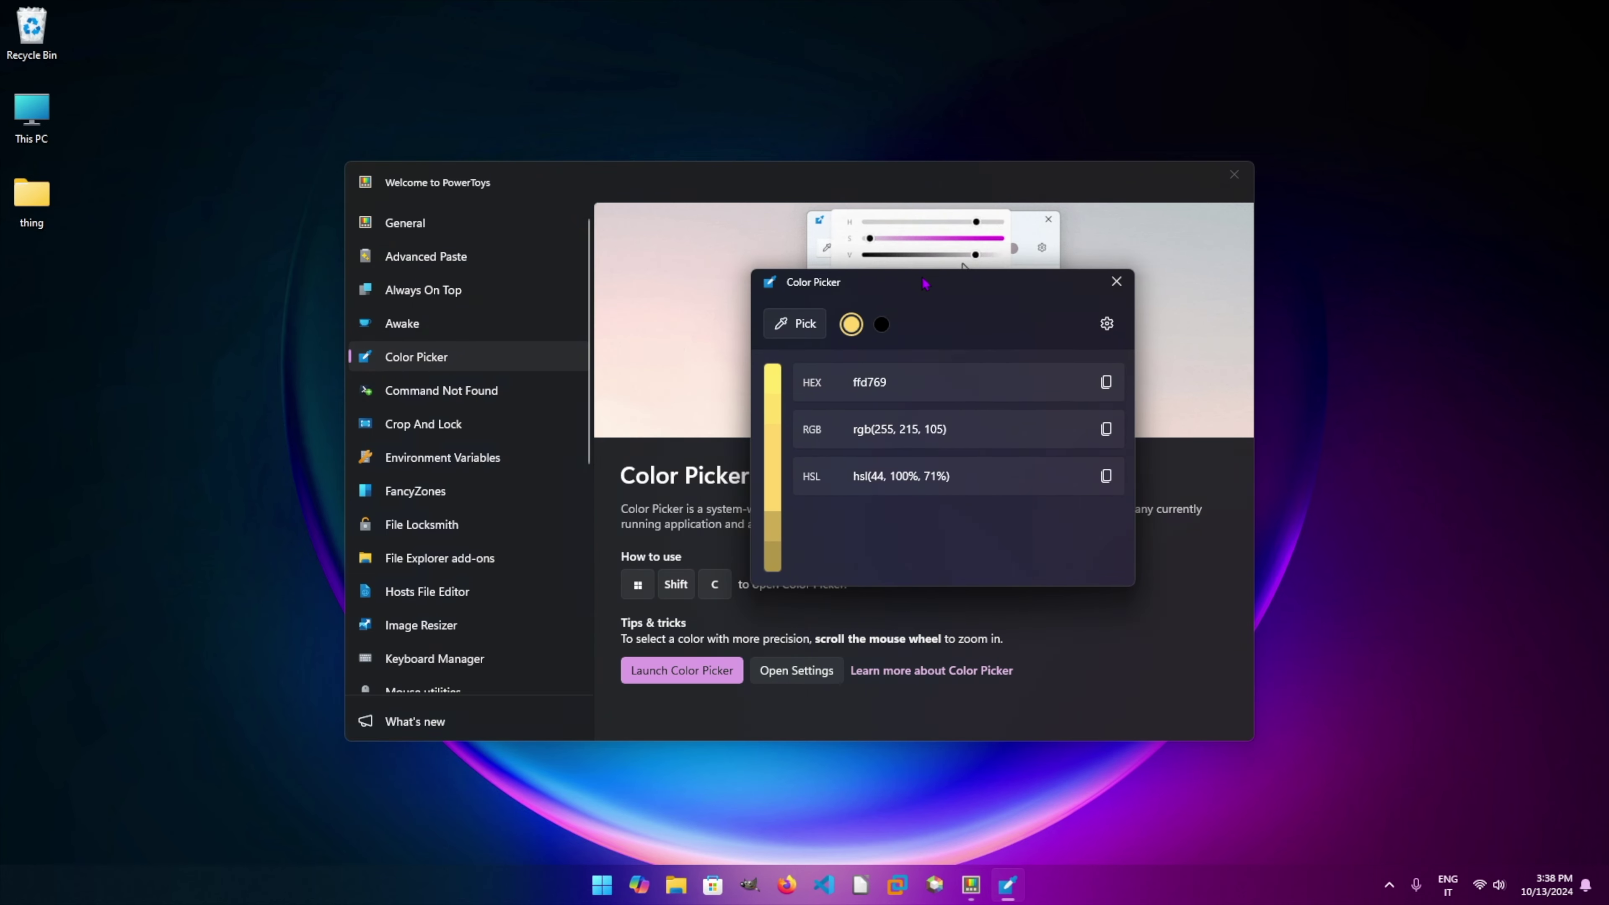
click(878, 329)
click(852, 332)
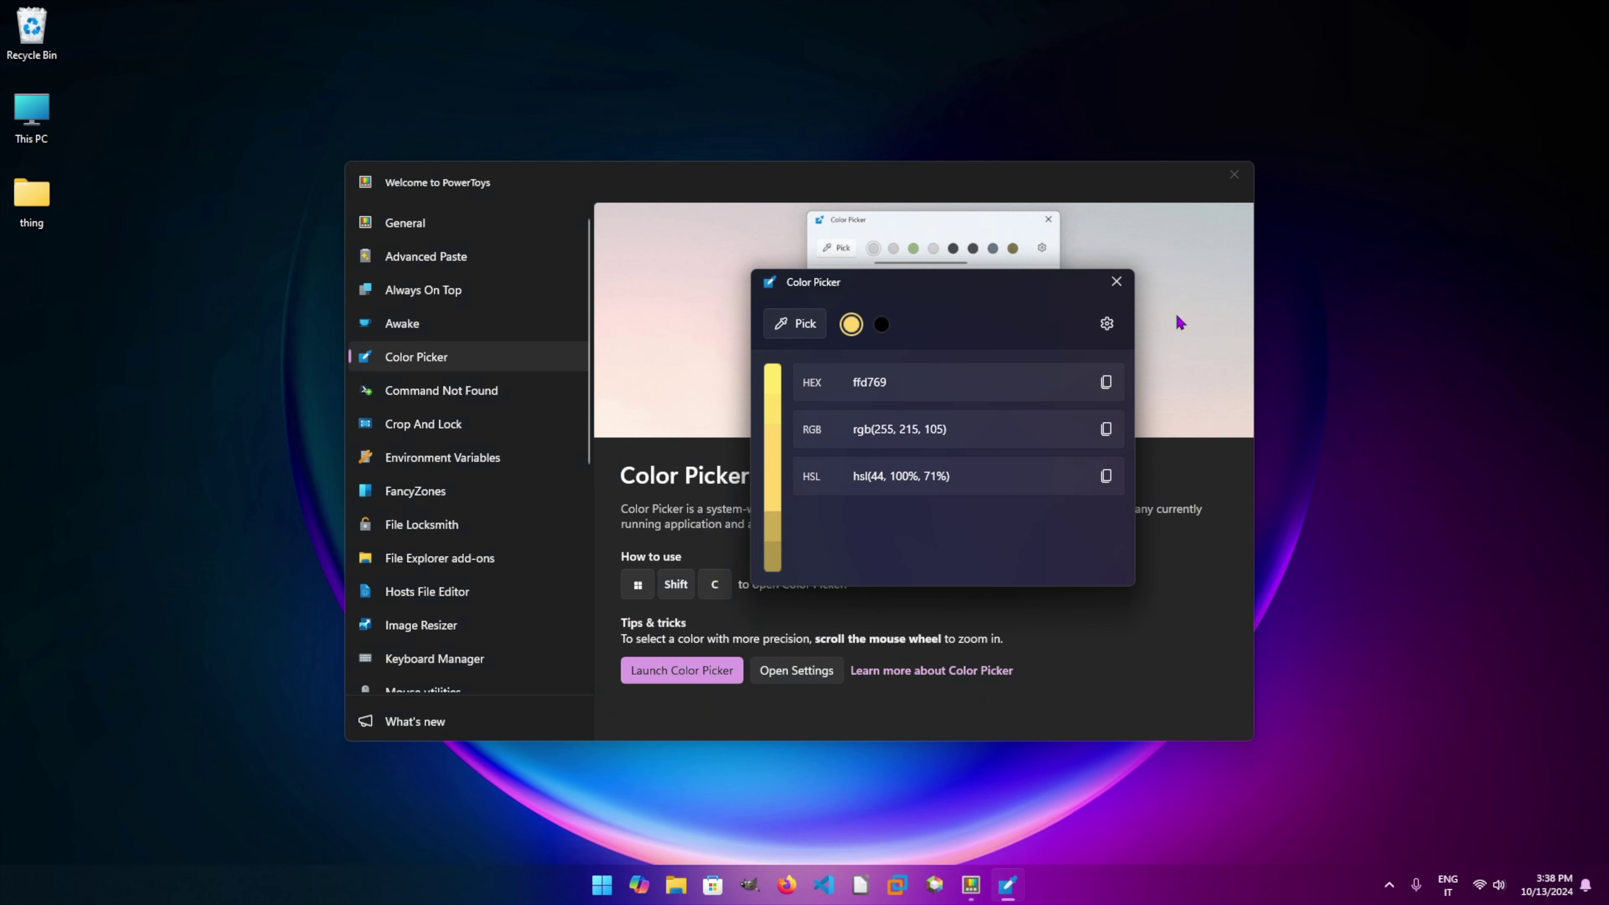
click(1115, 280)
Step: Show the Crop And Lock page, crop the middle part of the welcome window into a thumbnail and close that thumbnail
click(418, 425)
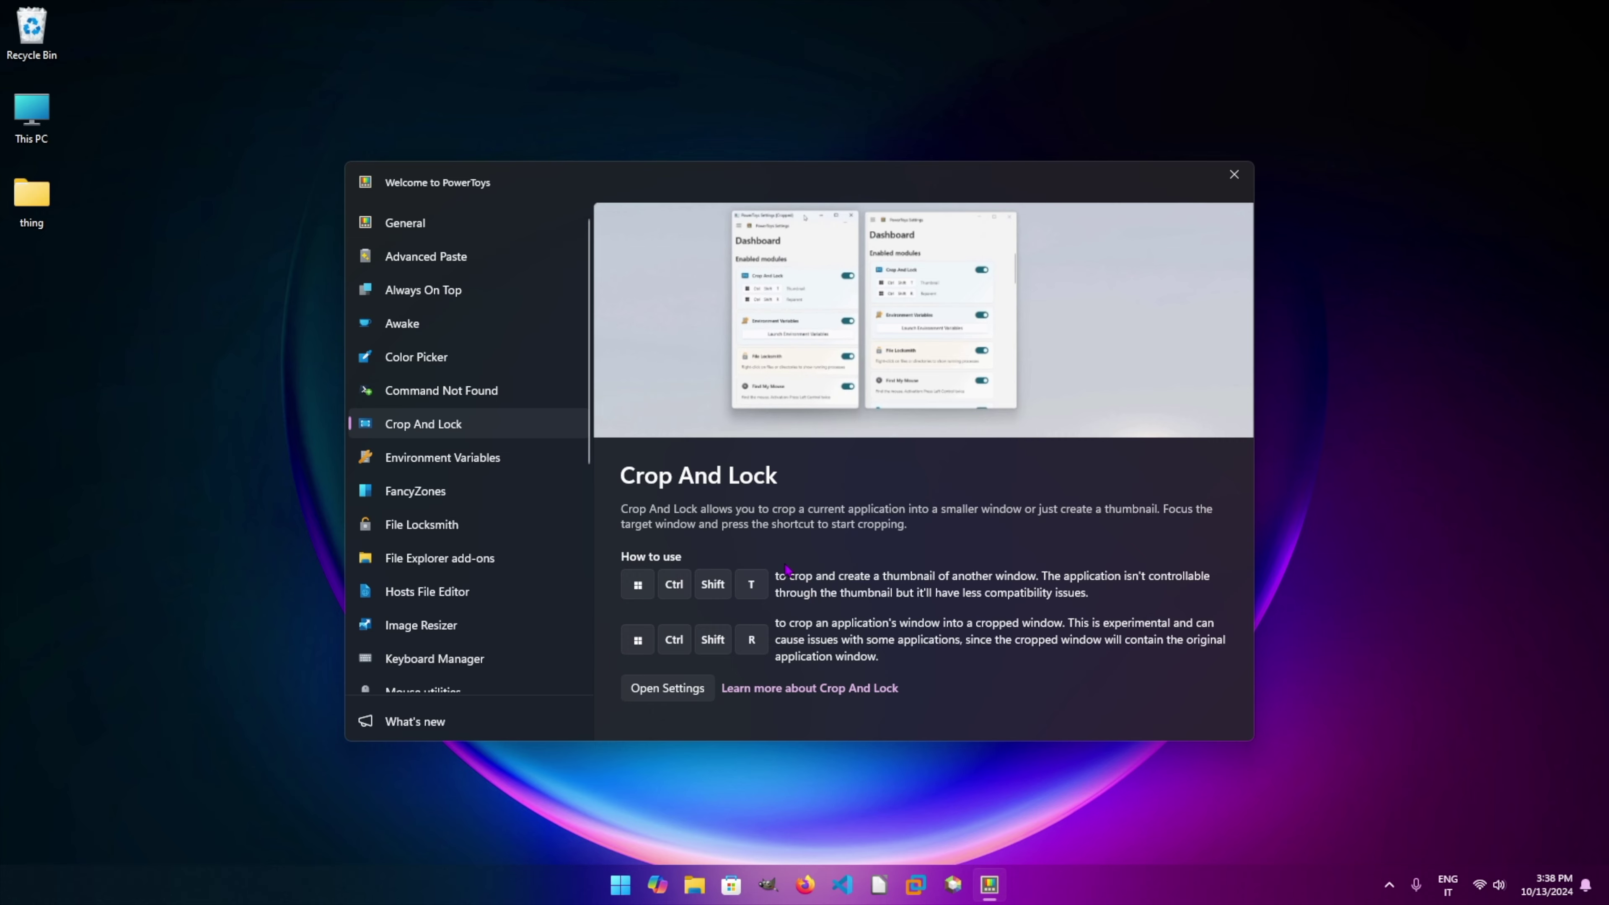
key(super+ctrl+shift+t)
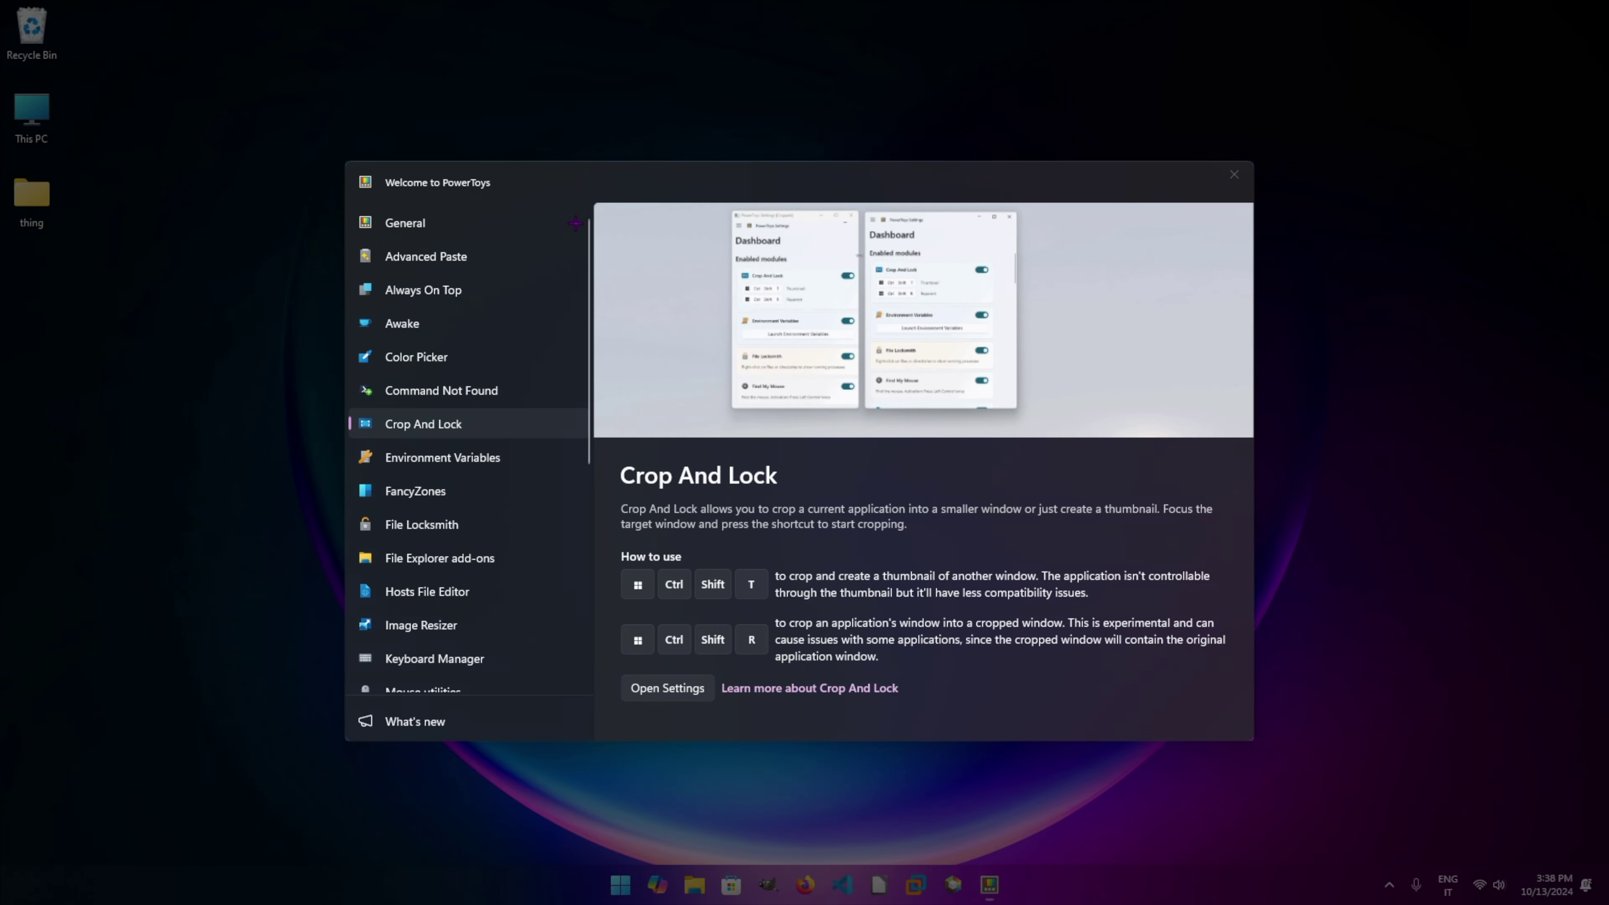
drag(572, 221, 957, 476)
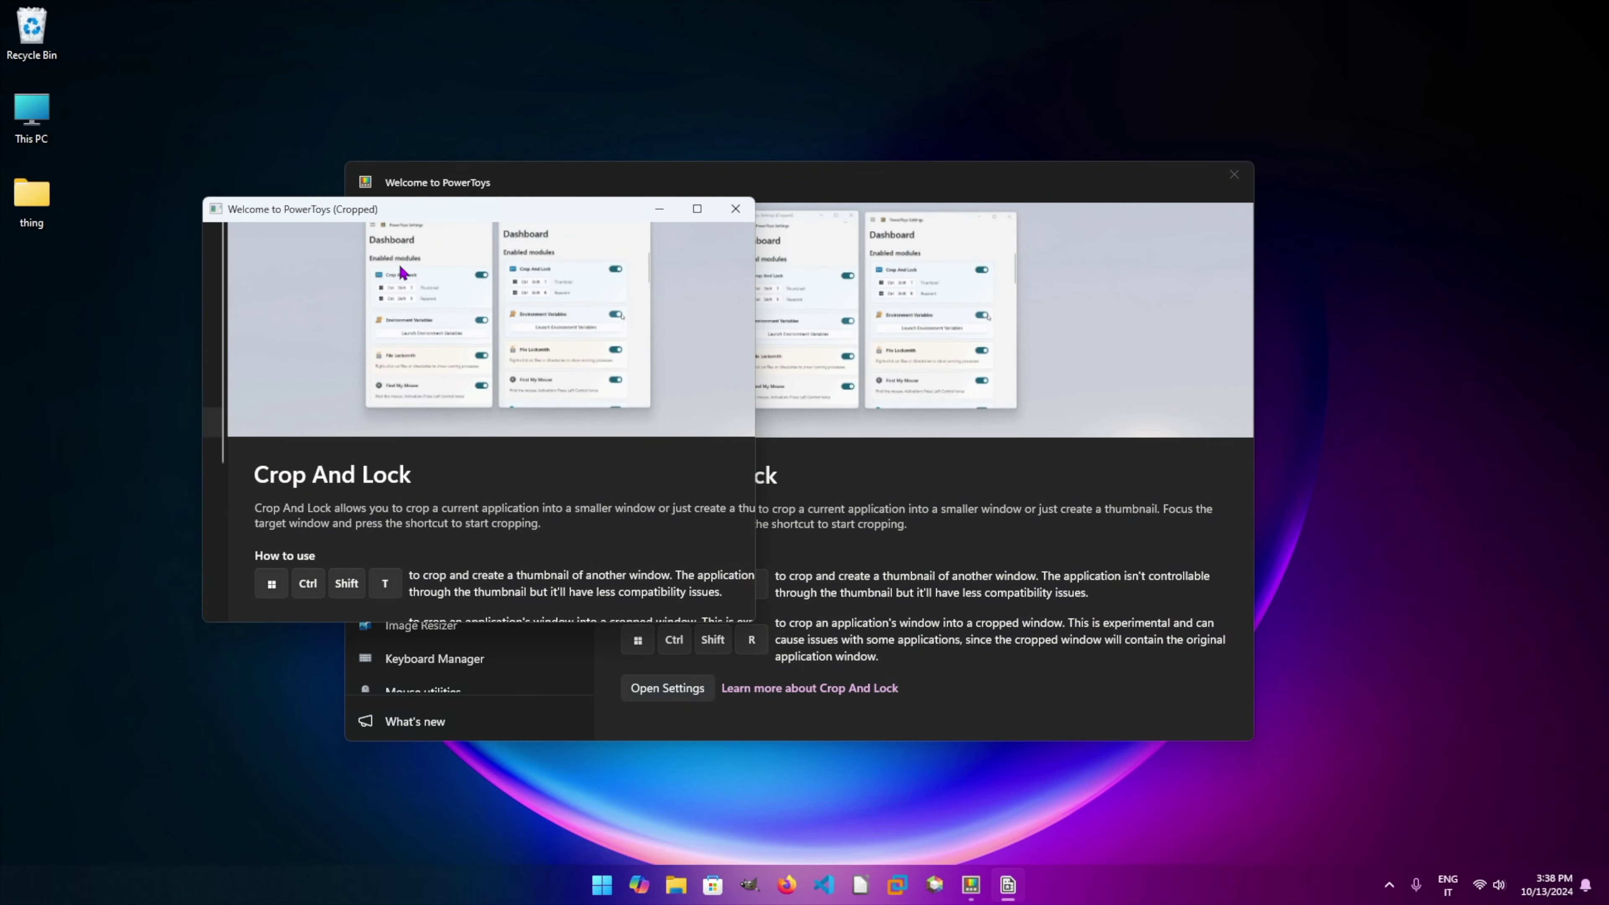
click(823, 151)
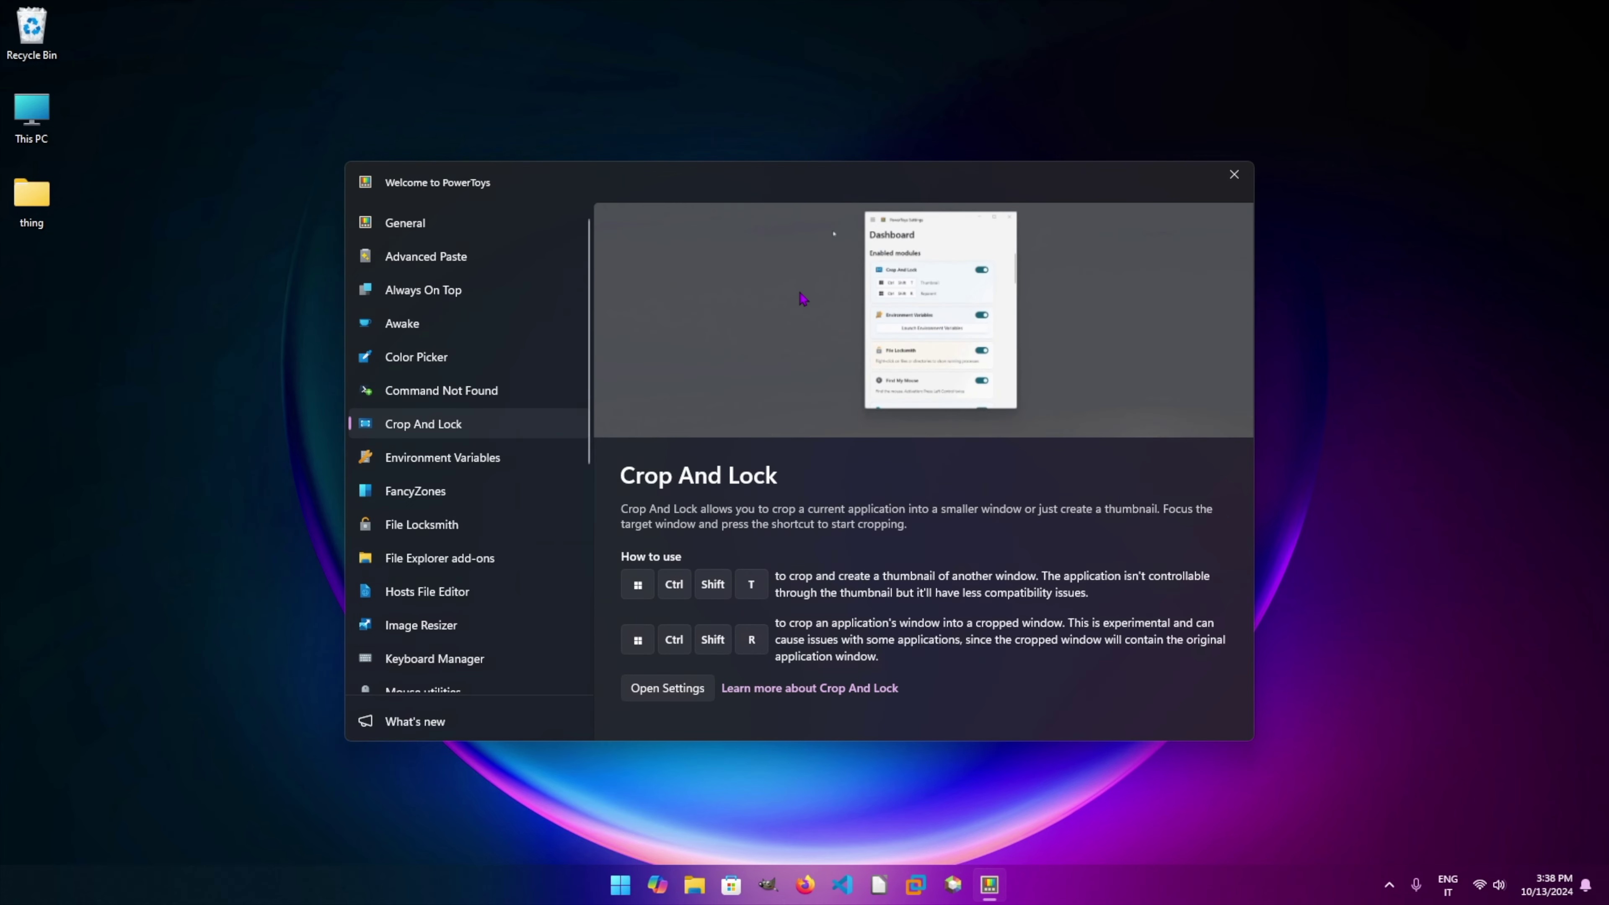
Step: Crop the entire PowerToys welcome window into a separate cropped window and close it
key(super+ctrl+shift+t)
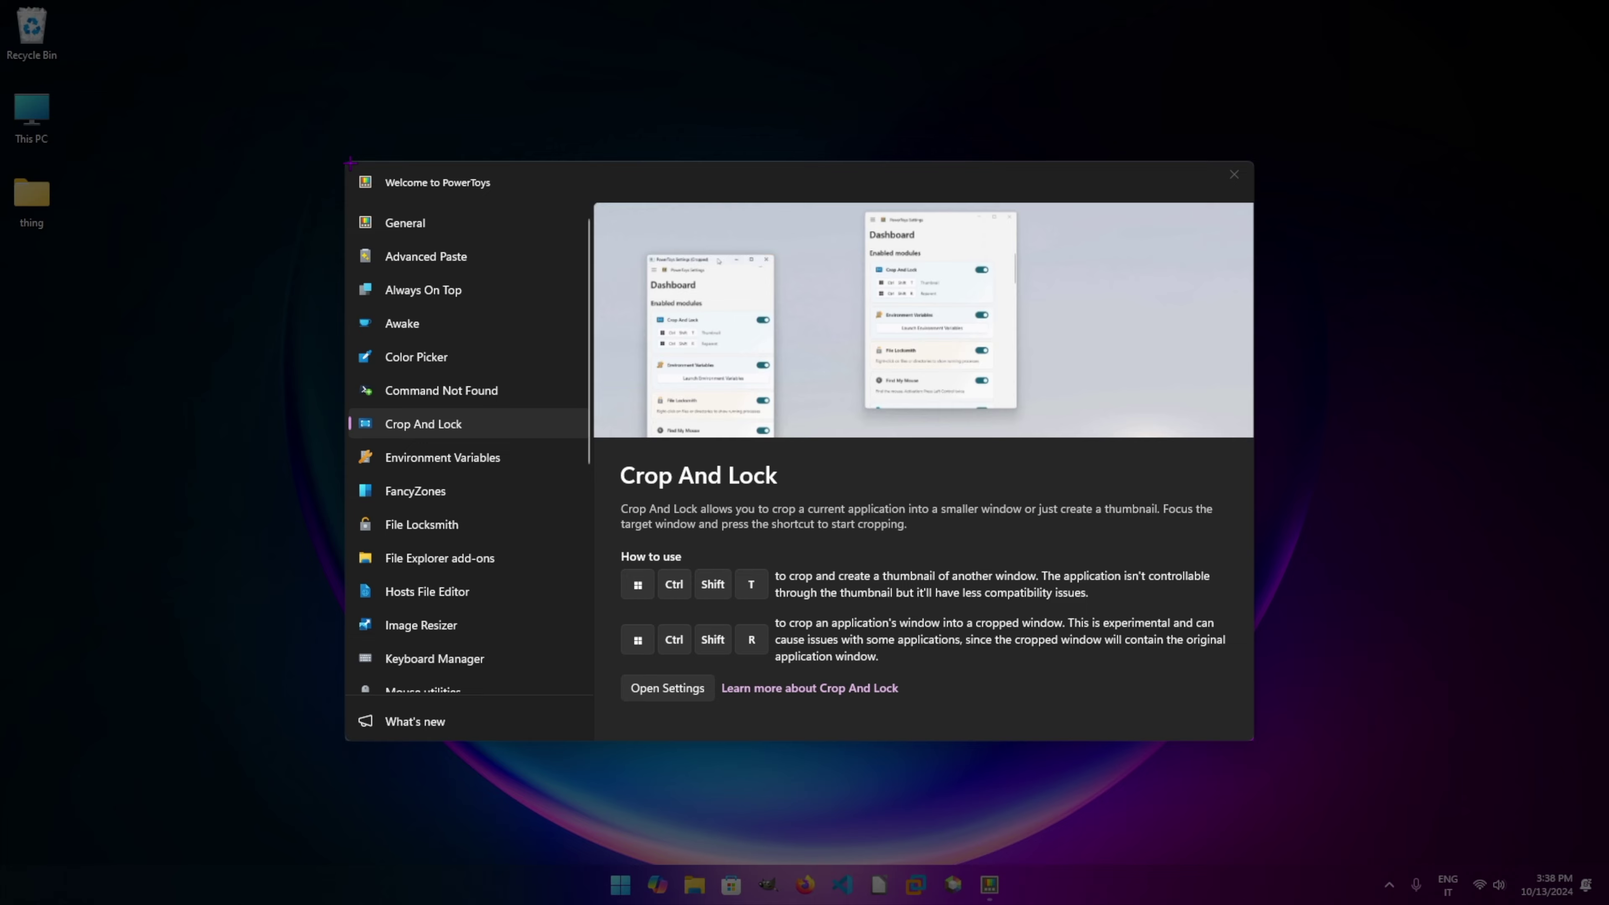
drag(350, 164, 1255, 742)
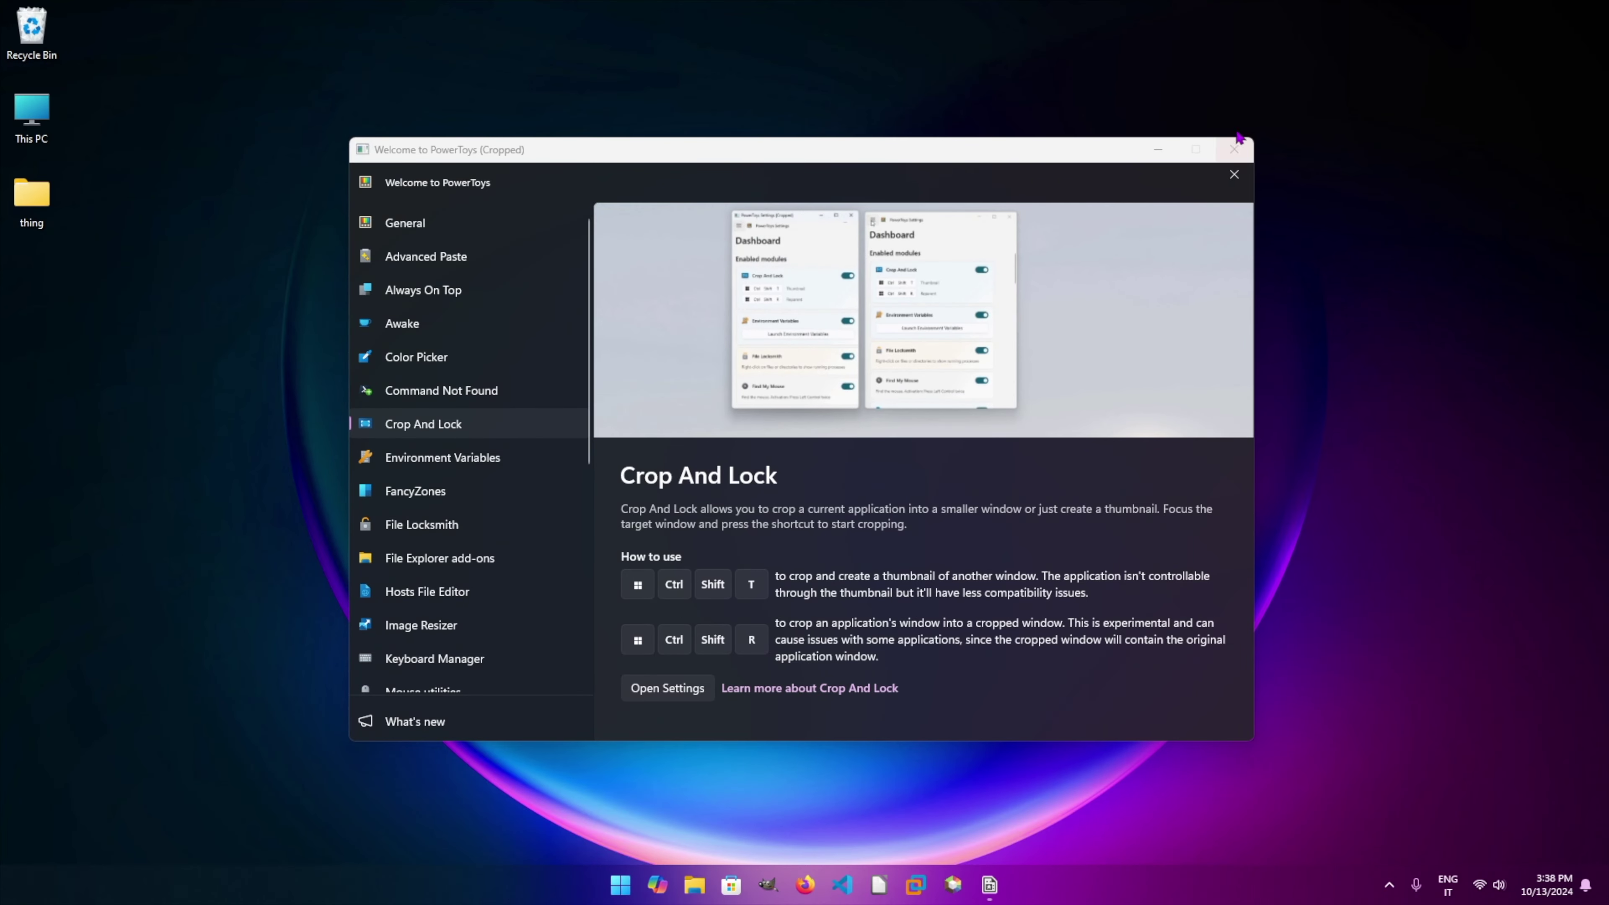
click(1235, 148)
Step: Launch the Environment Variables editor from its page, expand the default User variables and close the editor
click(415, 460)
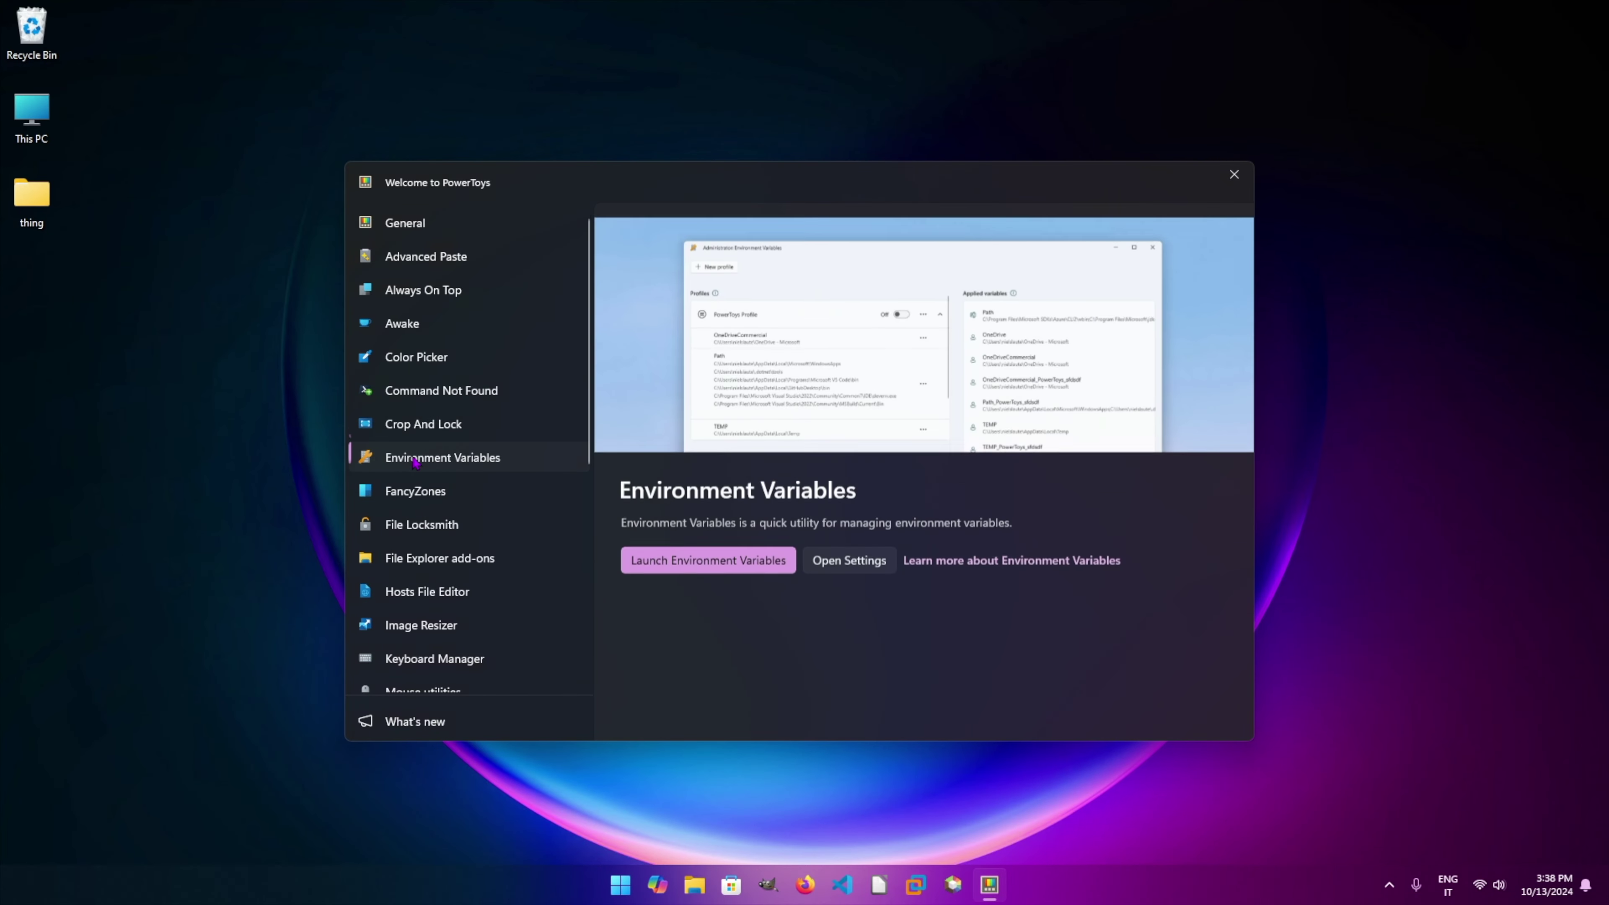
click(743, 546)
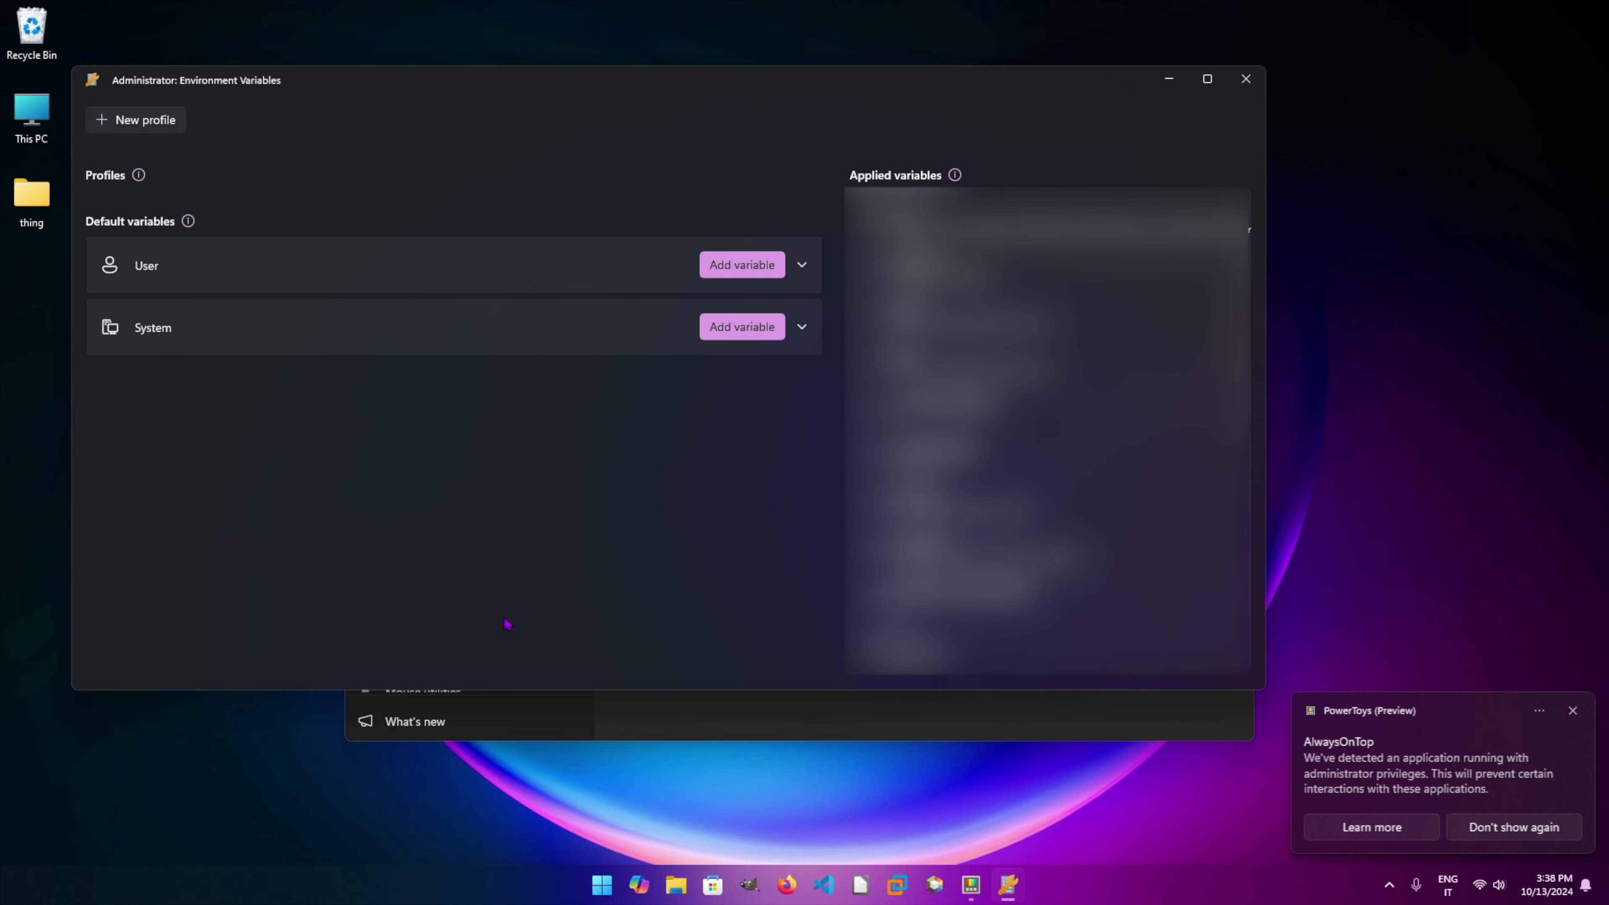
click(802, 265)
click(804, 267)
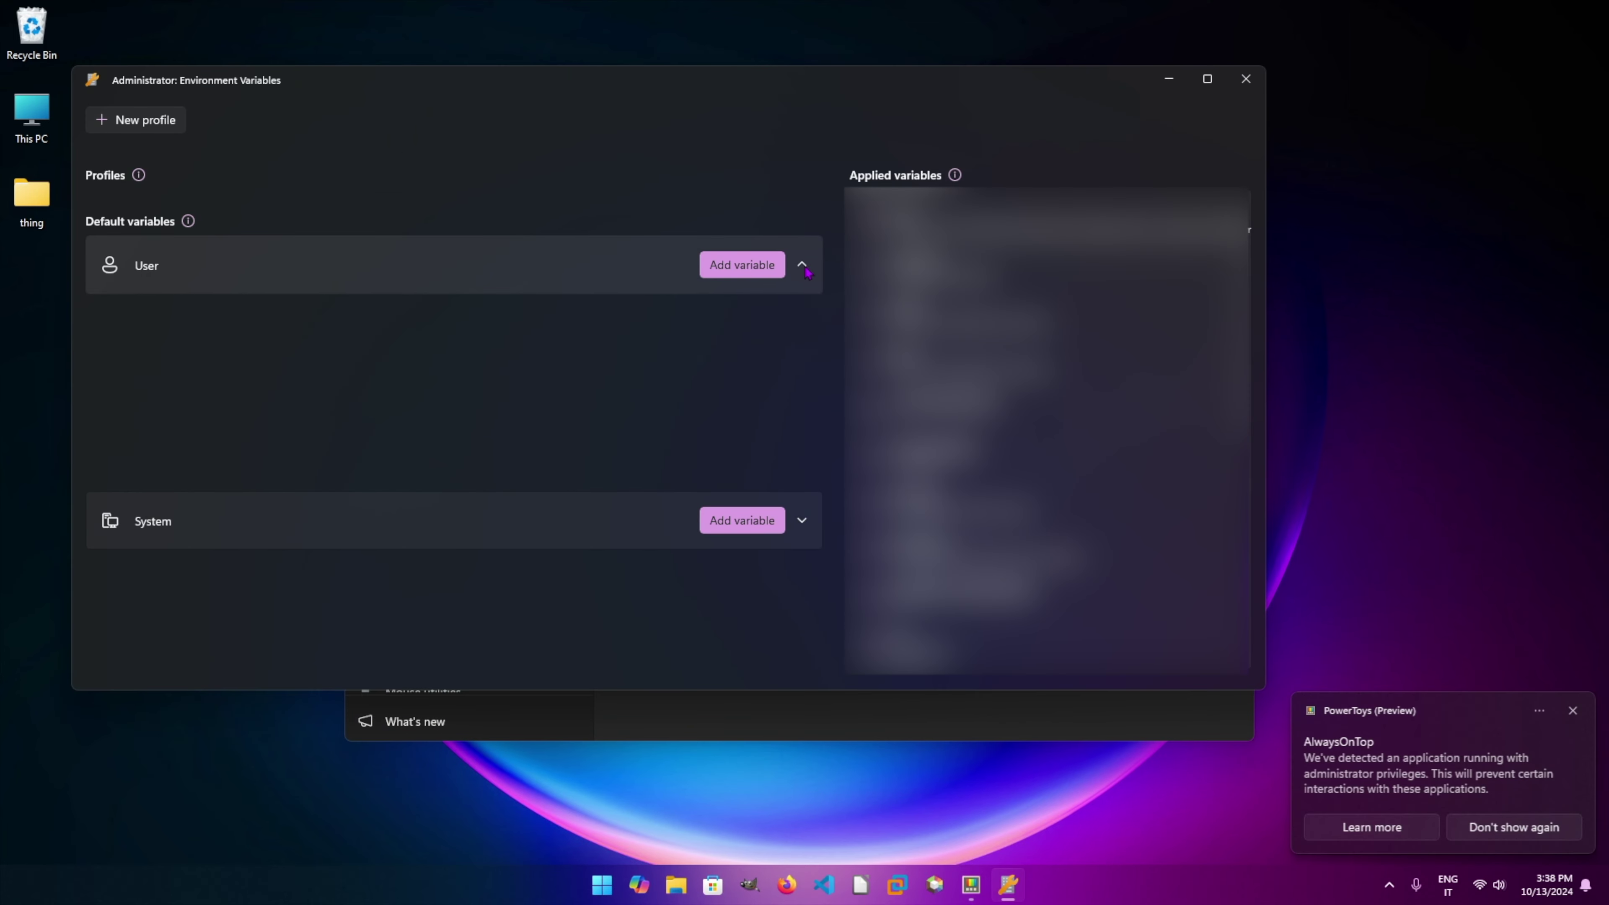
click(1246, 83)
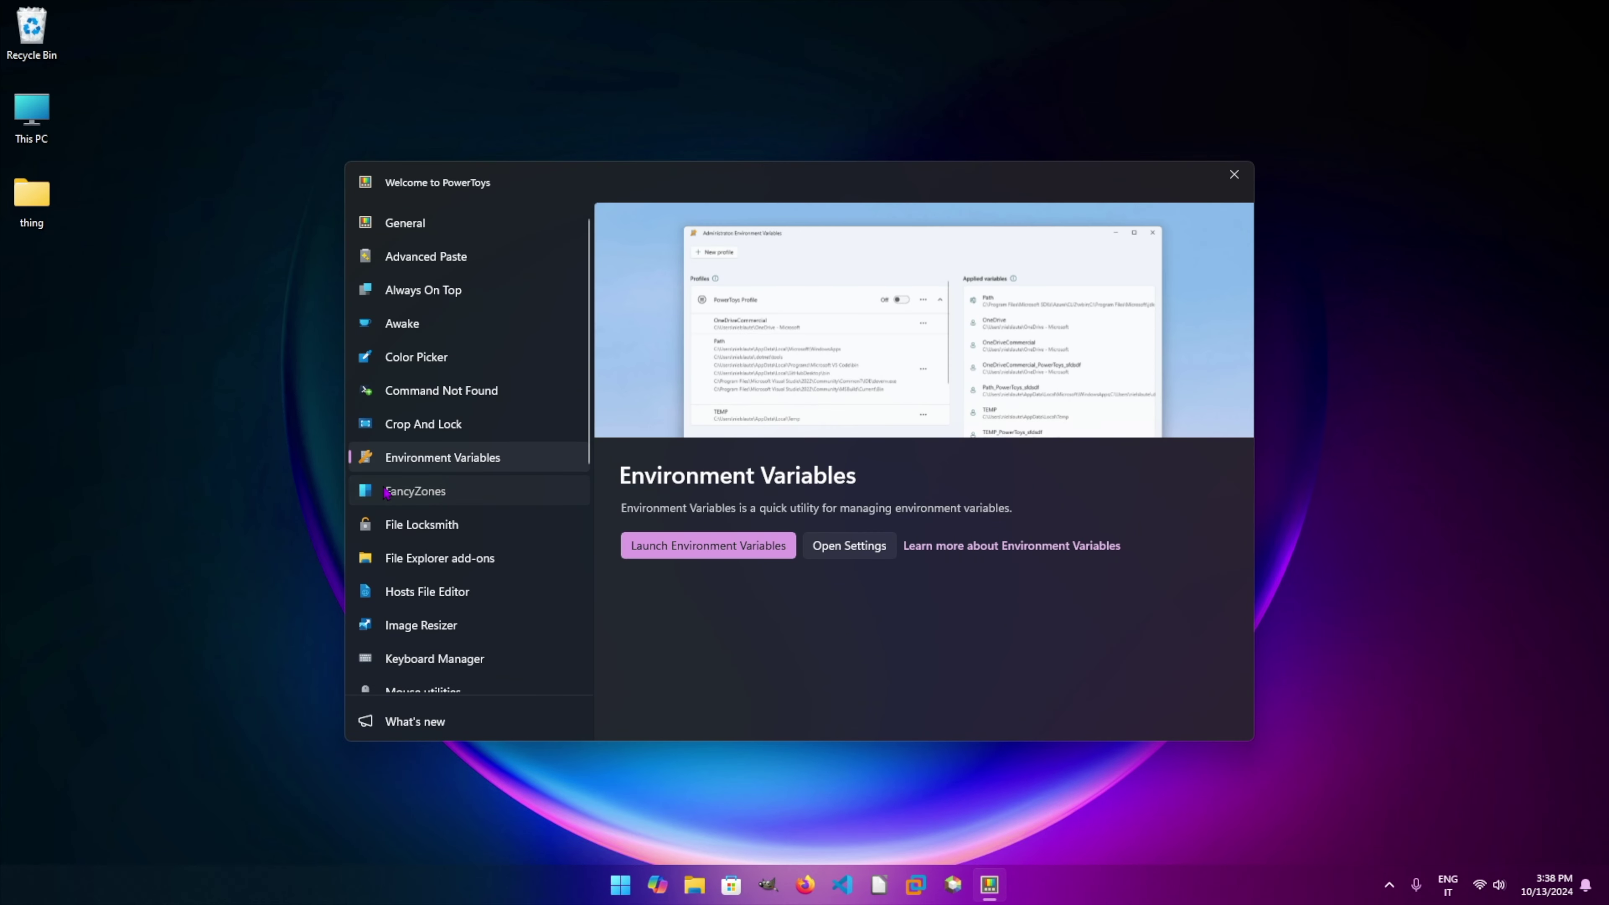
Step: Review the FancyZones and File Locksmith pages and find the File Locksmith unlock option for the "thing" folder
click(387, 494)
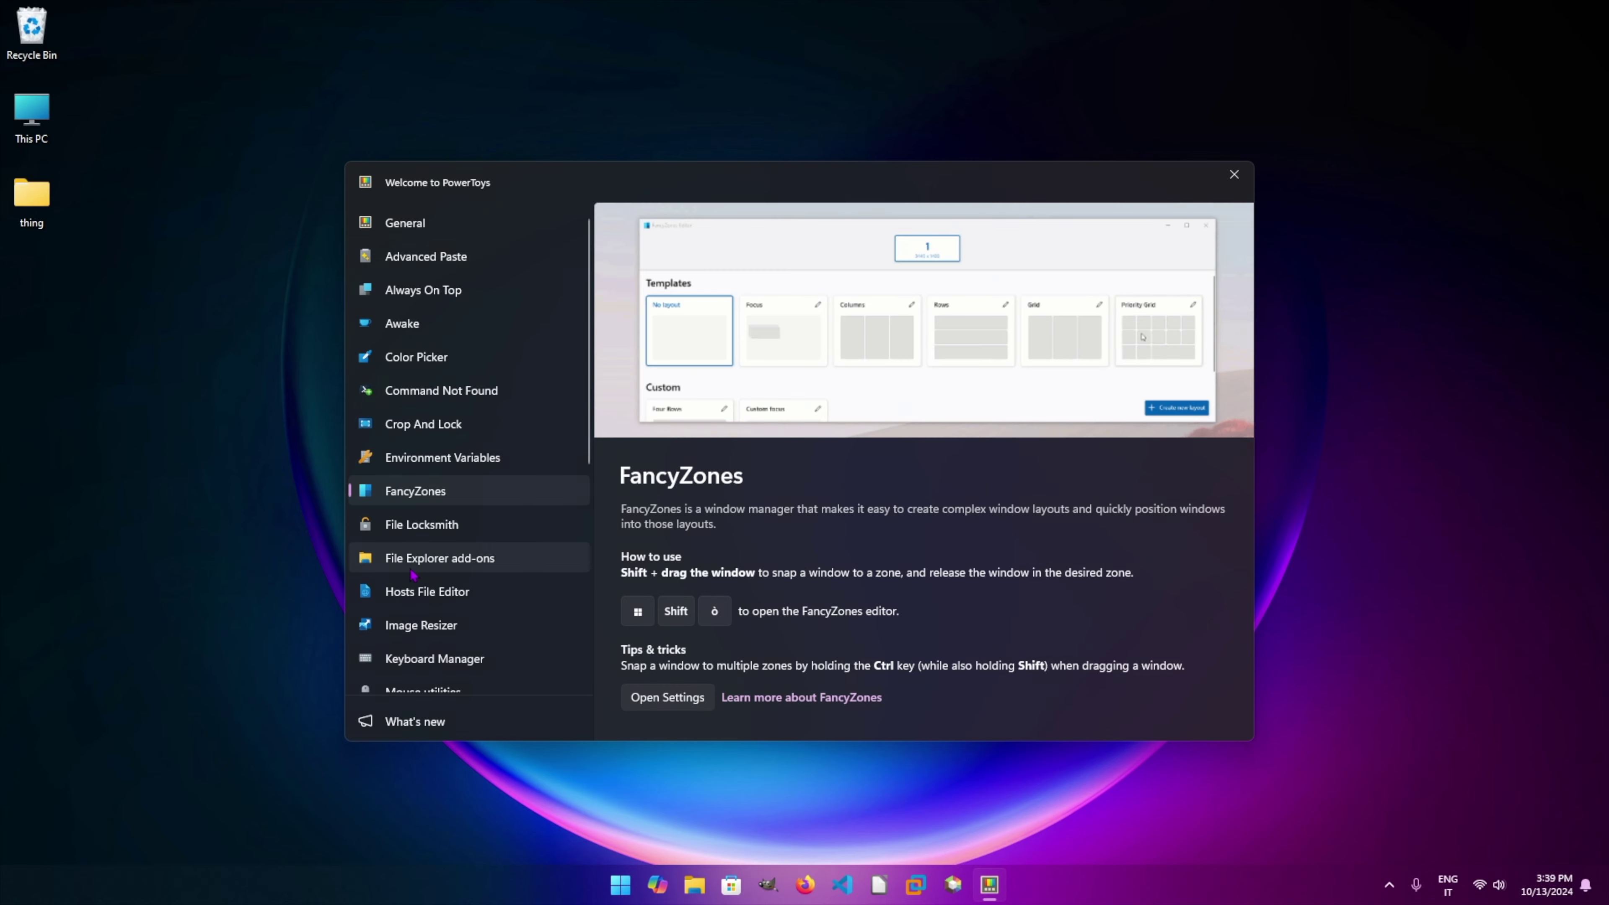
click(418, 526)
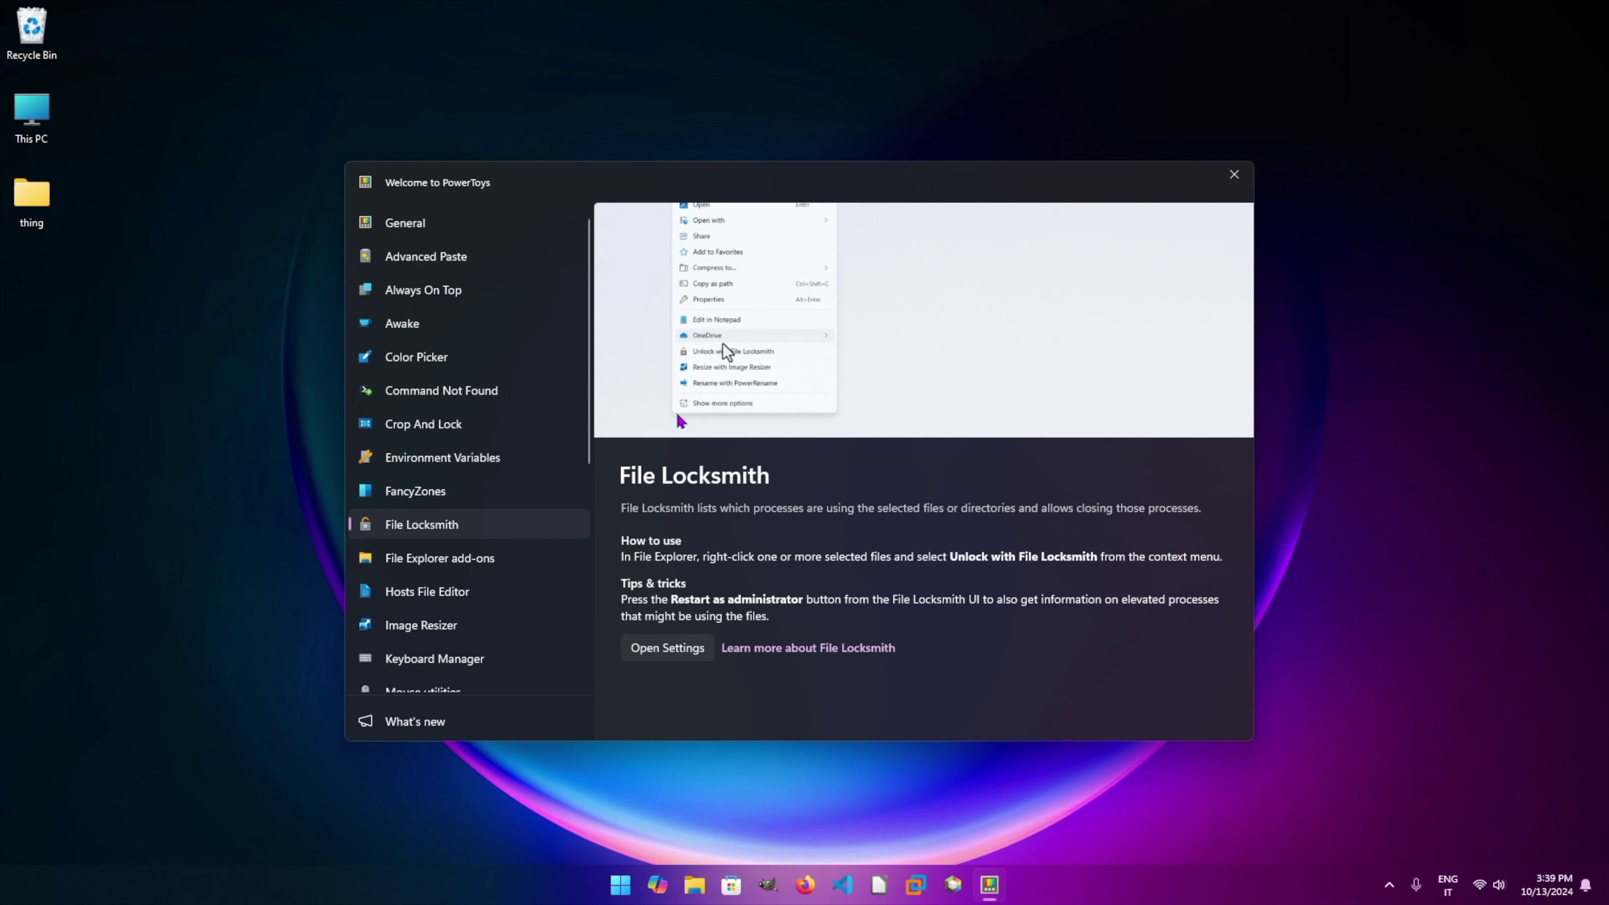
right_click(29, 214)
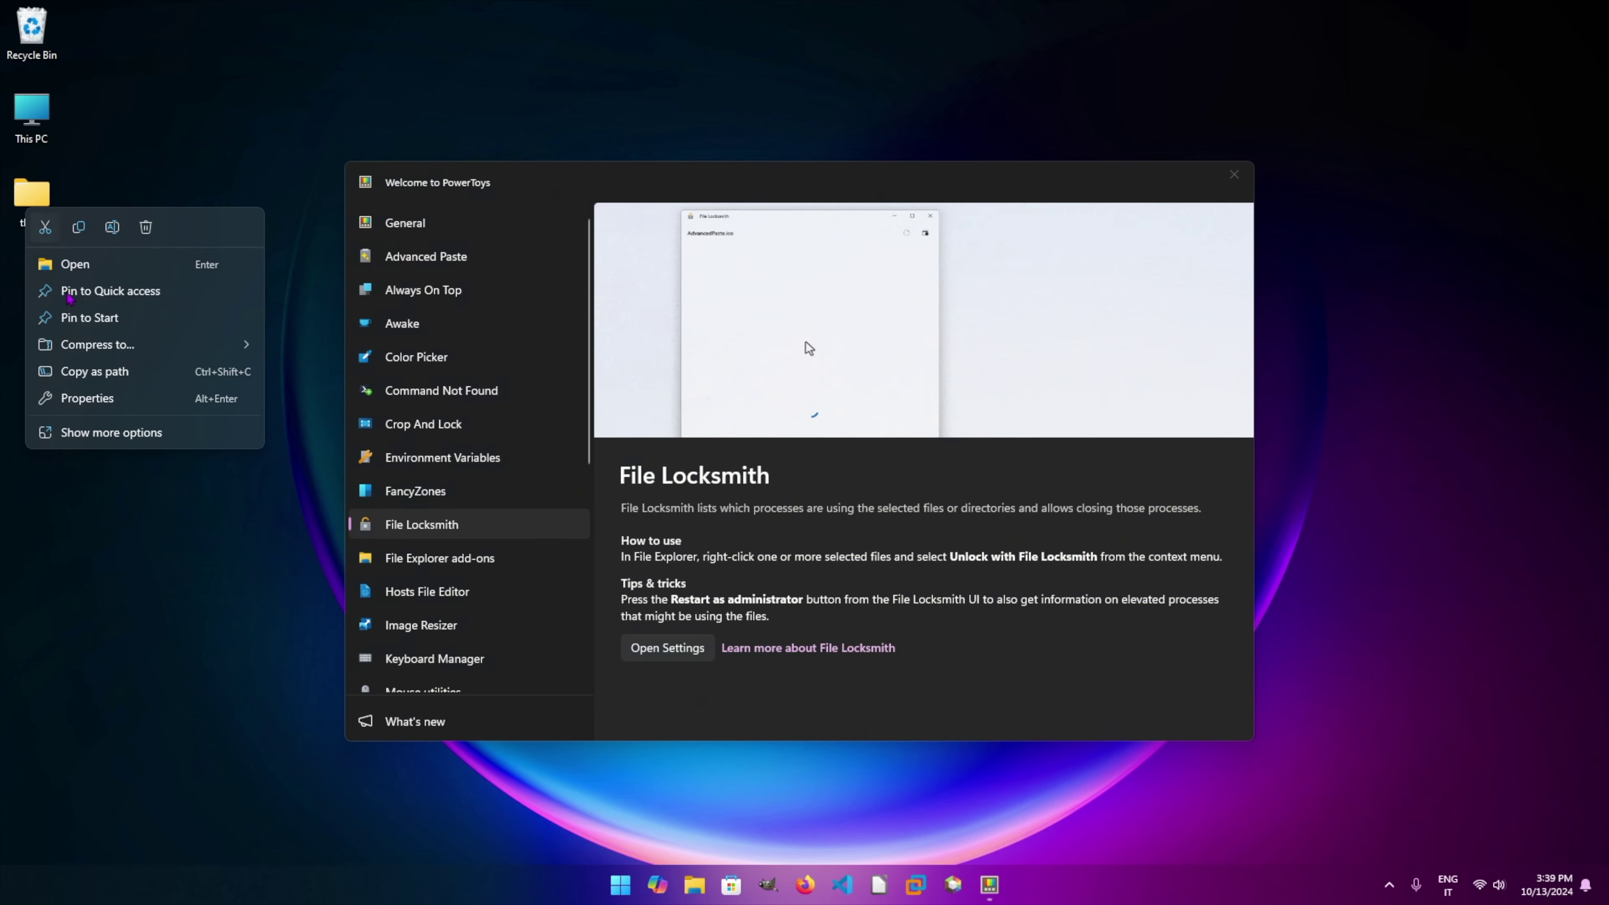
right_click(31, 190)
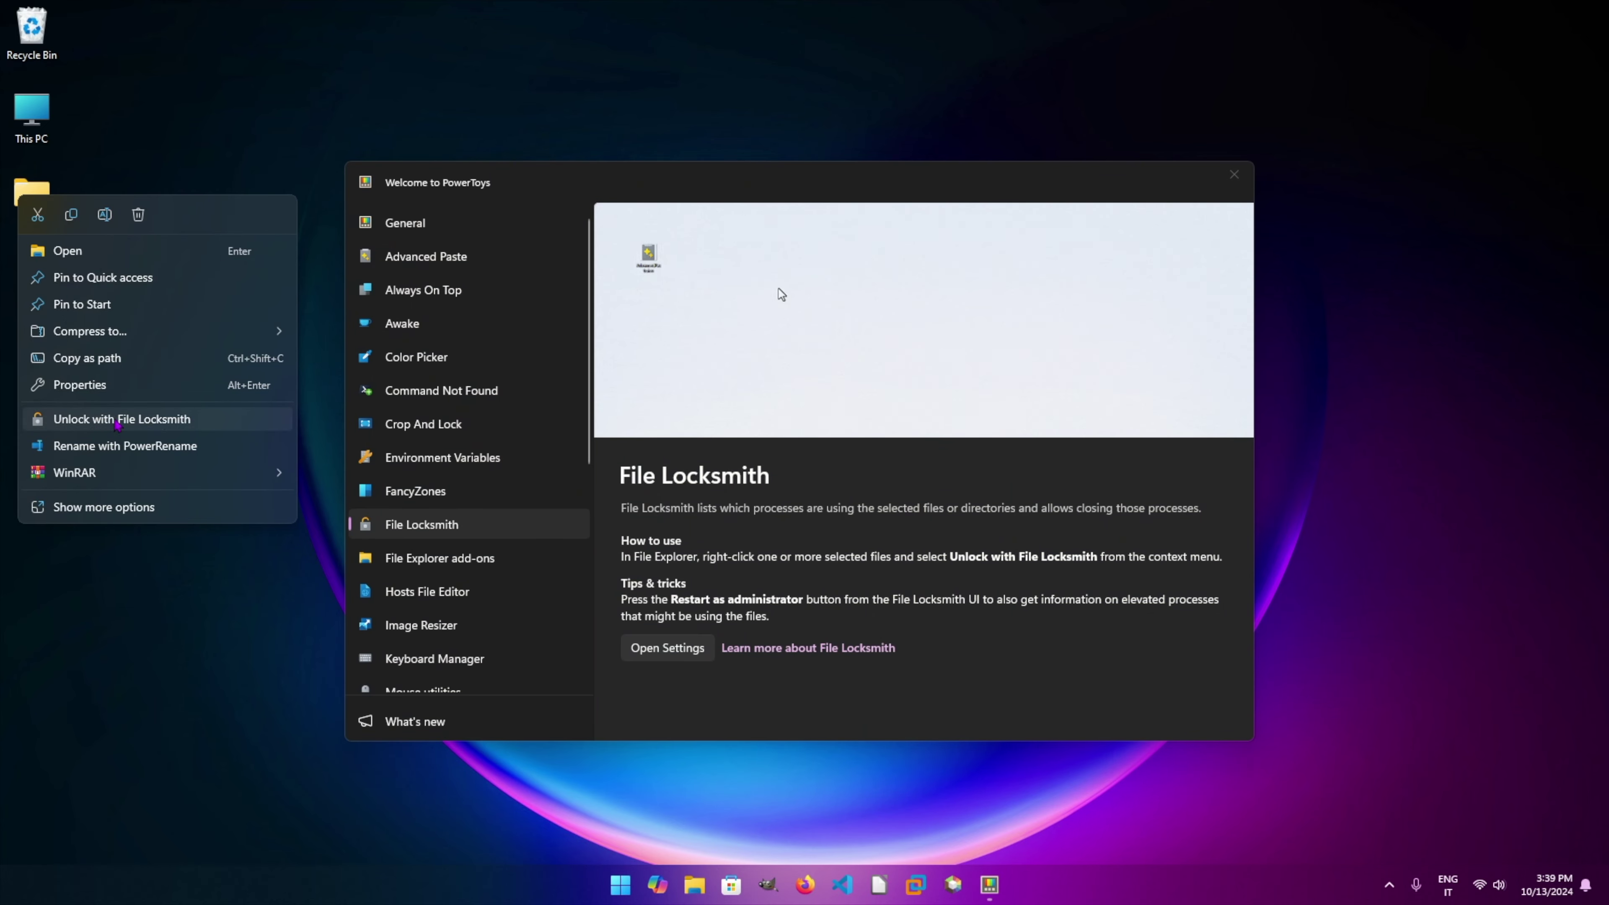
Step: Review the File Explorer add-ons, Hosts File Editor and Image Resizer pages
click(439, 558)
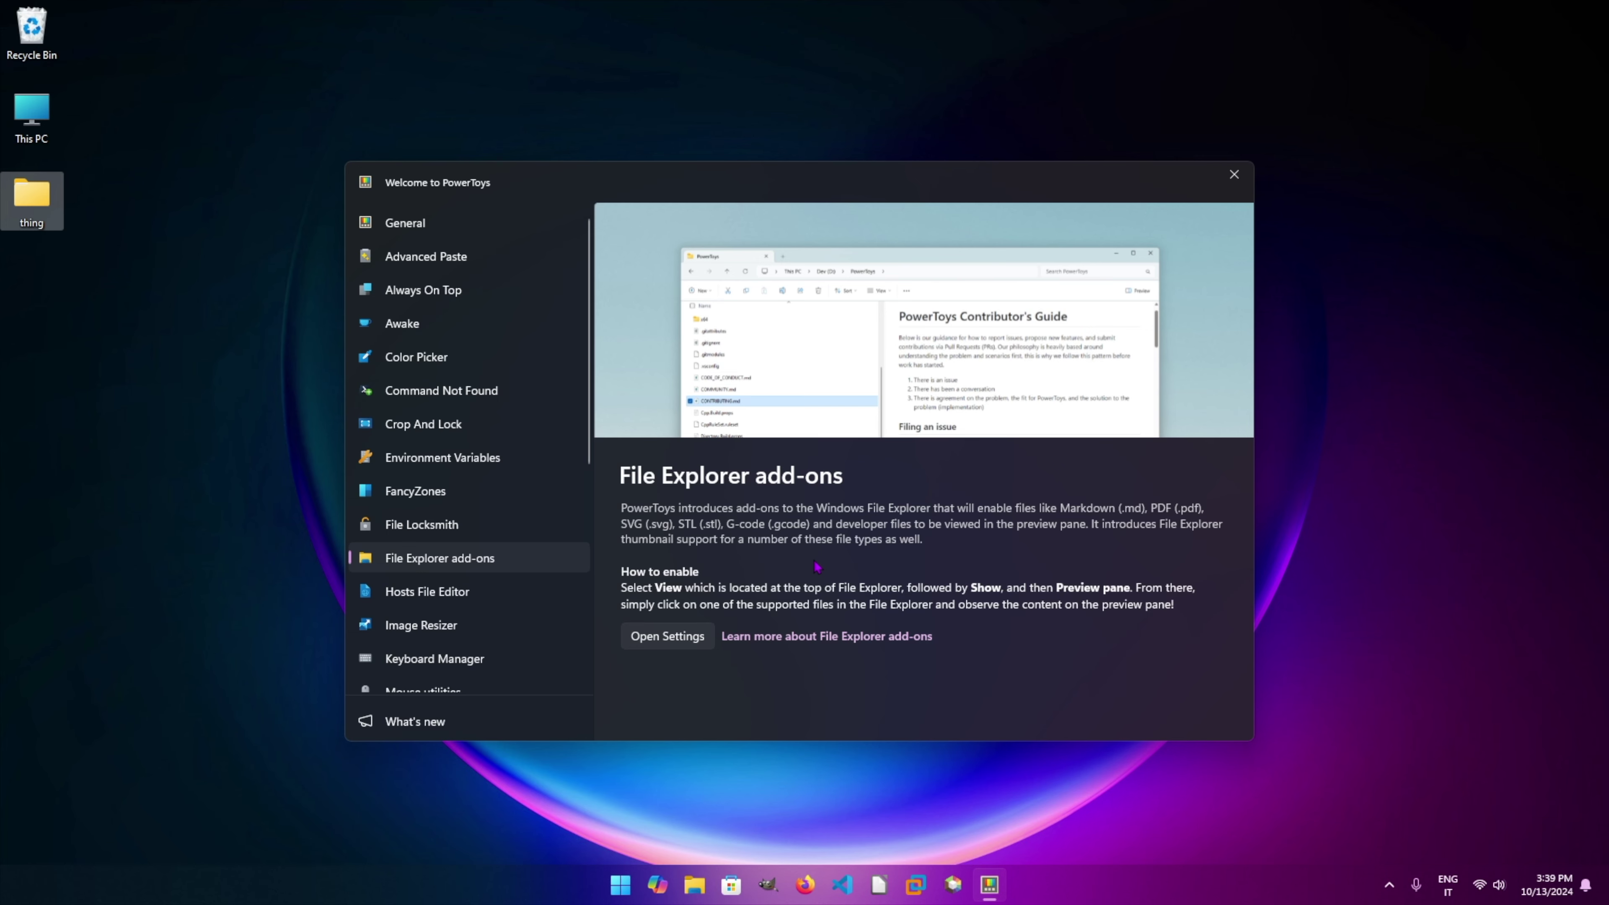
key(Down)
key(Down)
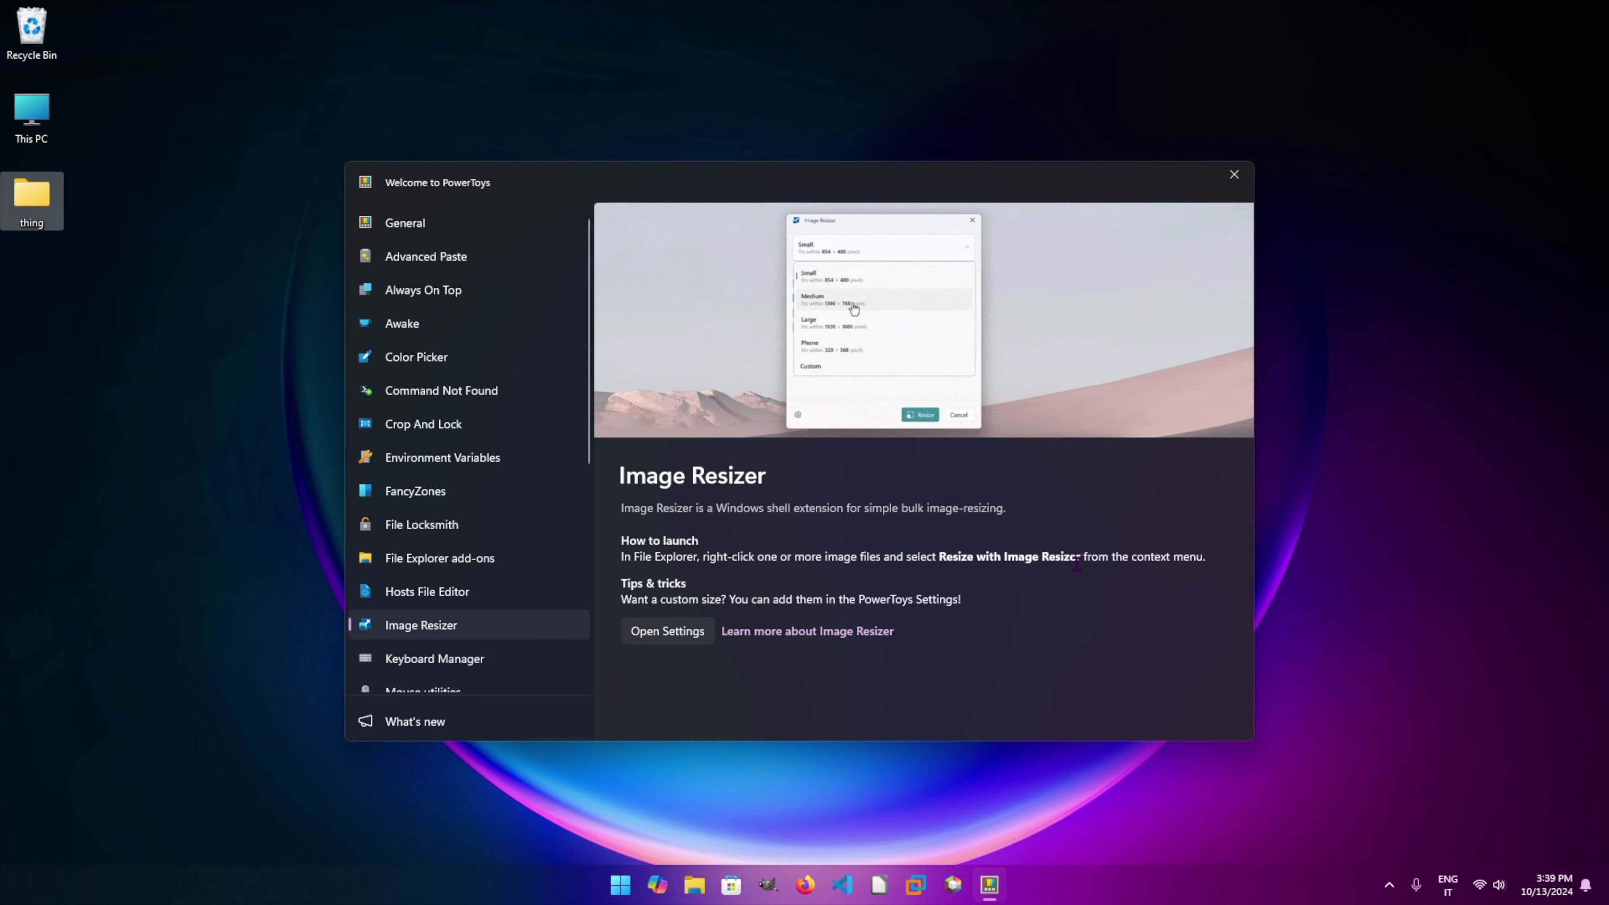
Step: Open the Keyboard Manager settings from its welcome page and enable Keyboard Manager
scroll(469, 508, down, 3)
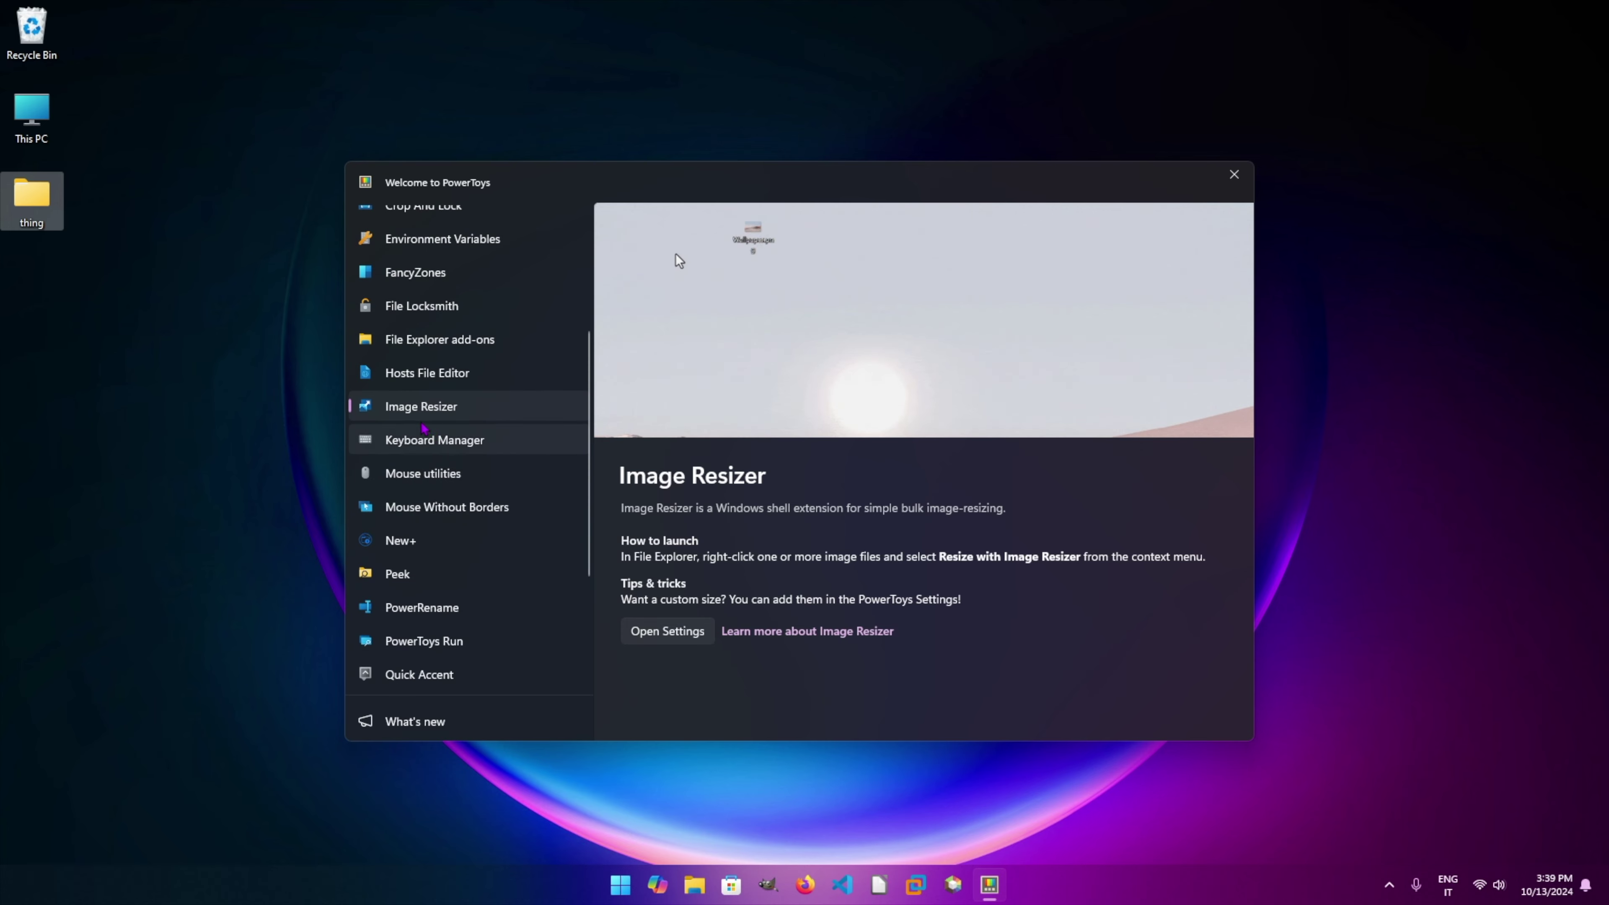
click(434, 439)
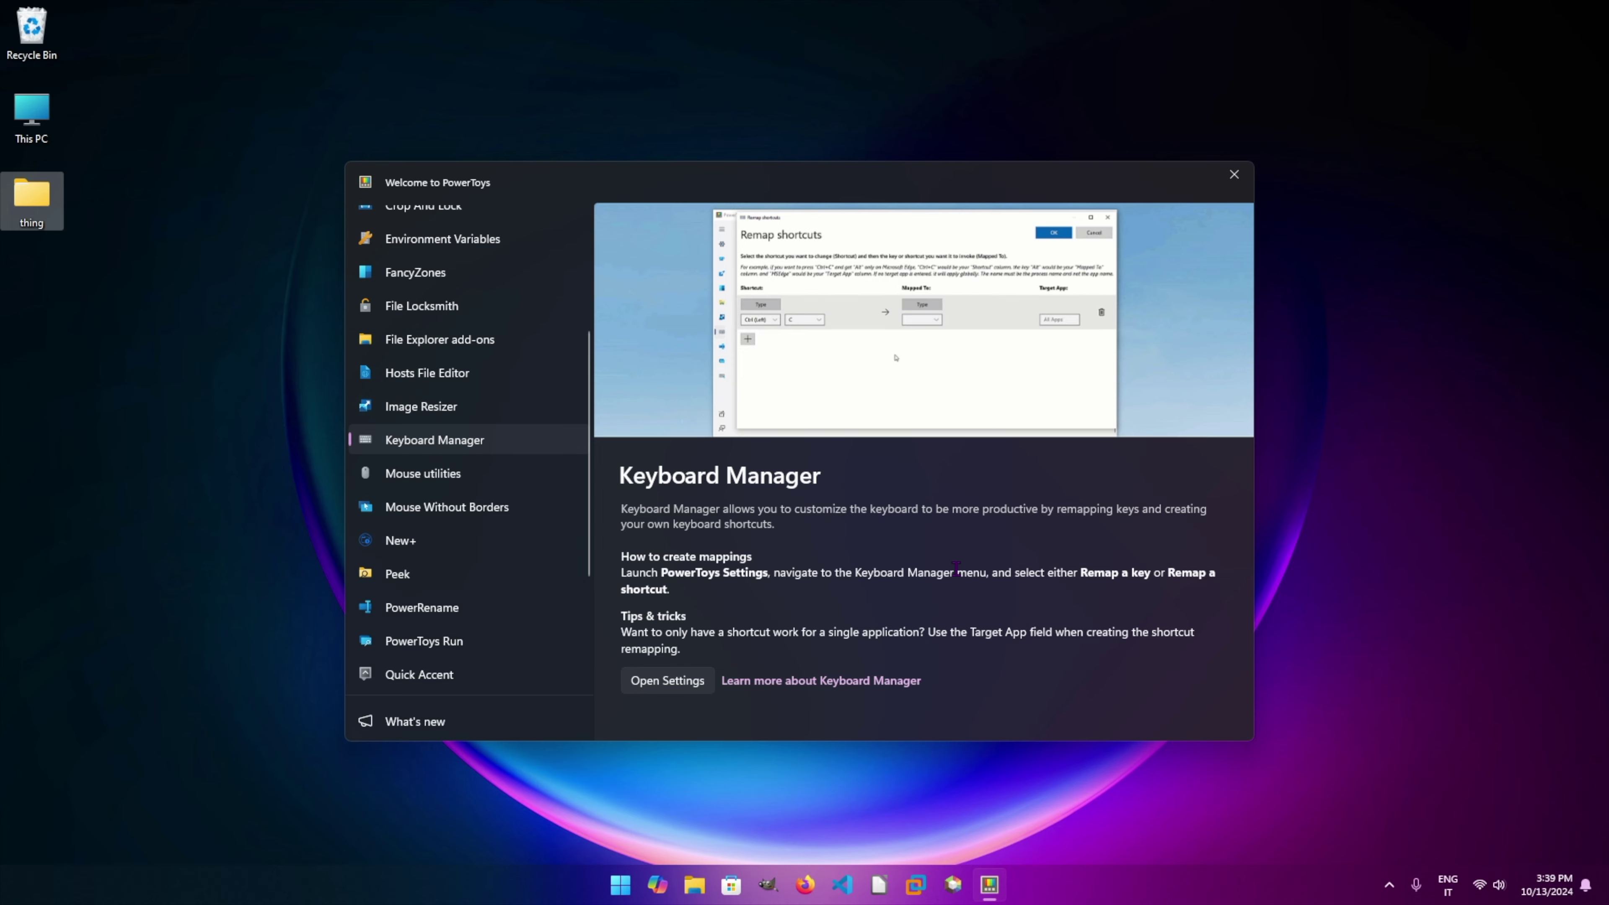
click(667, 681)
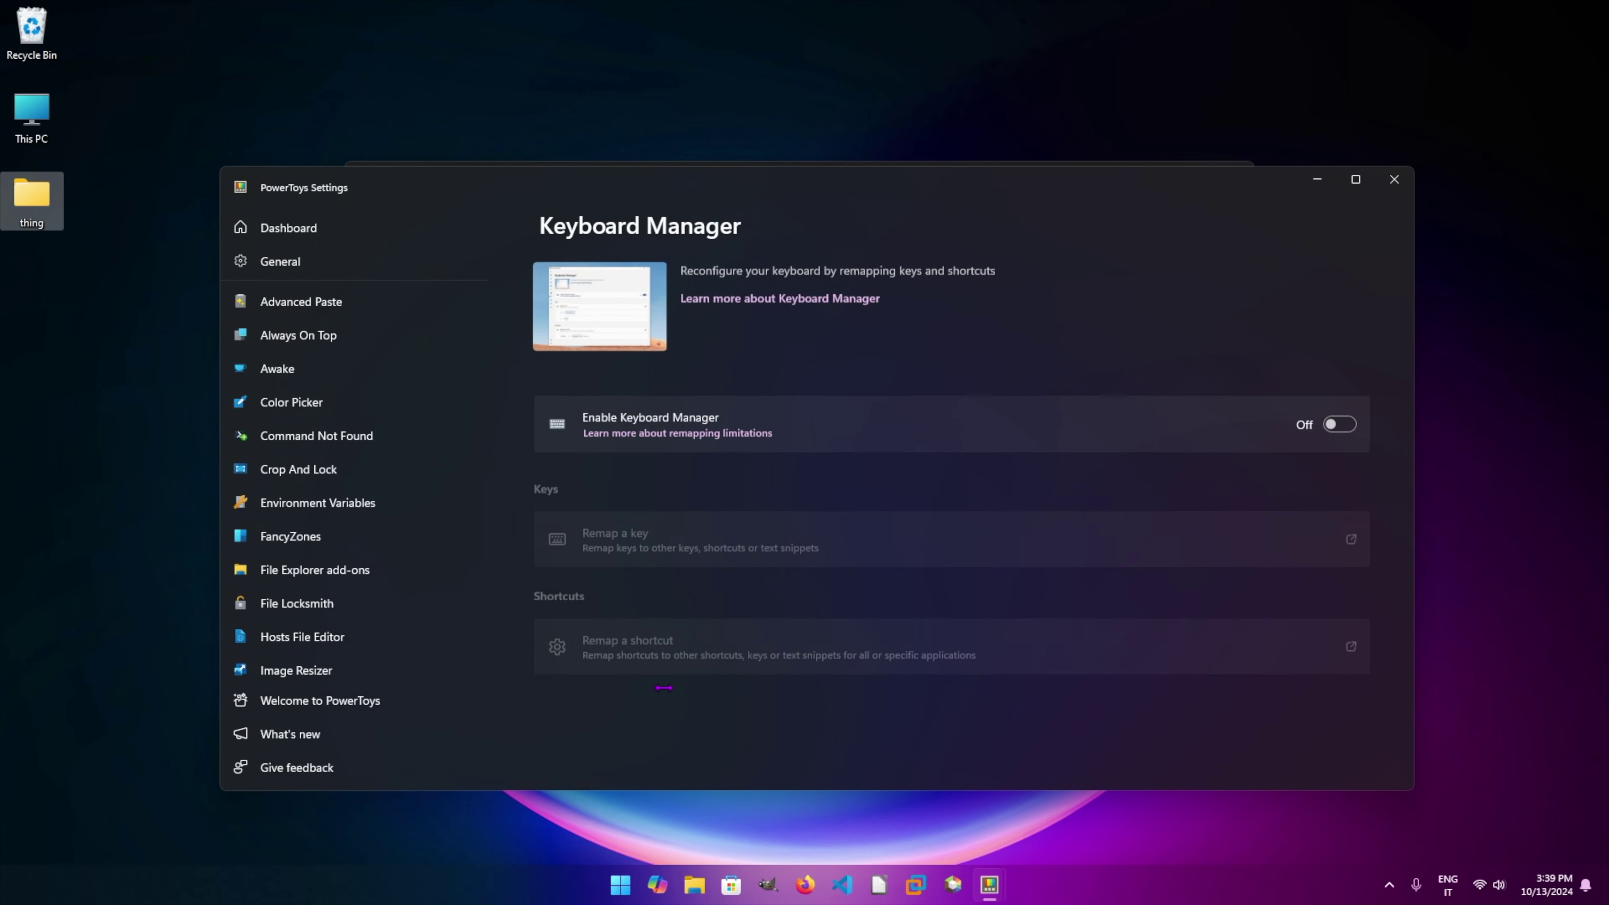
click(1343, 423)
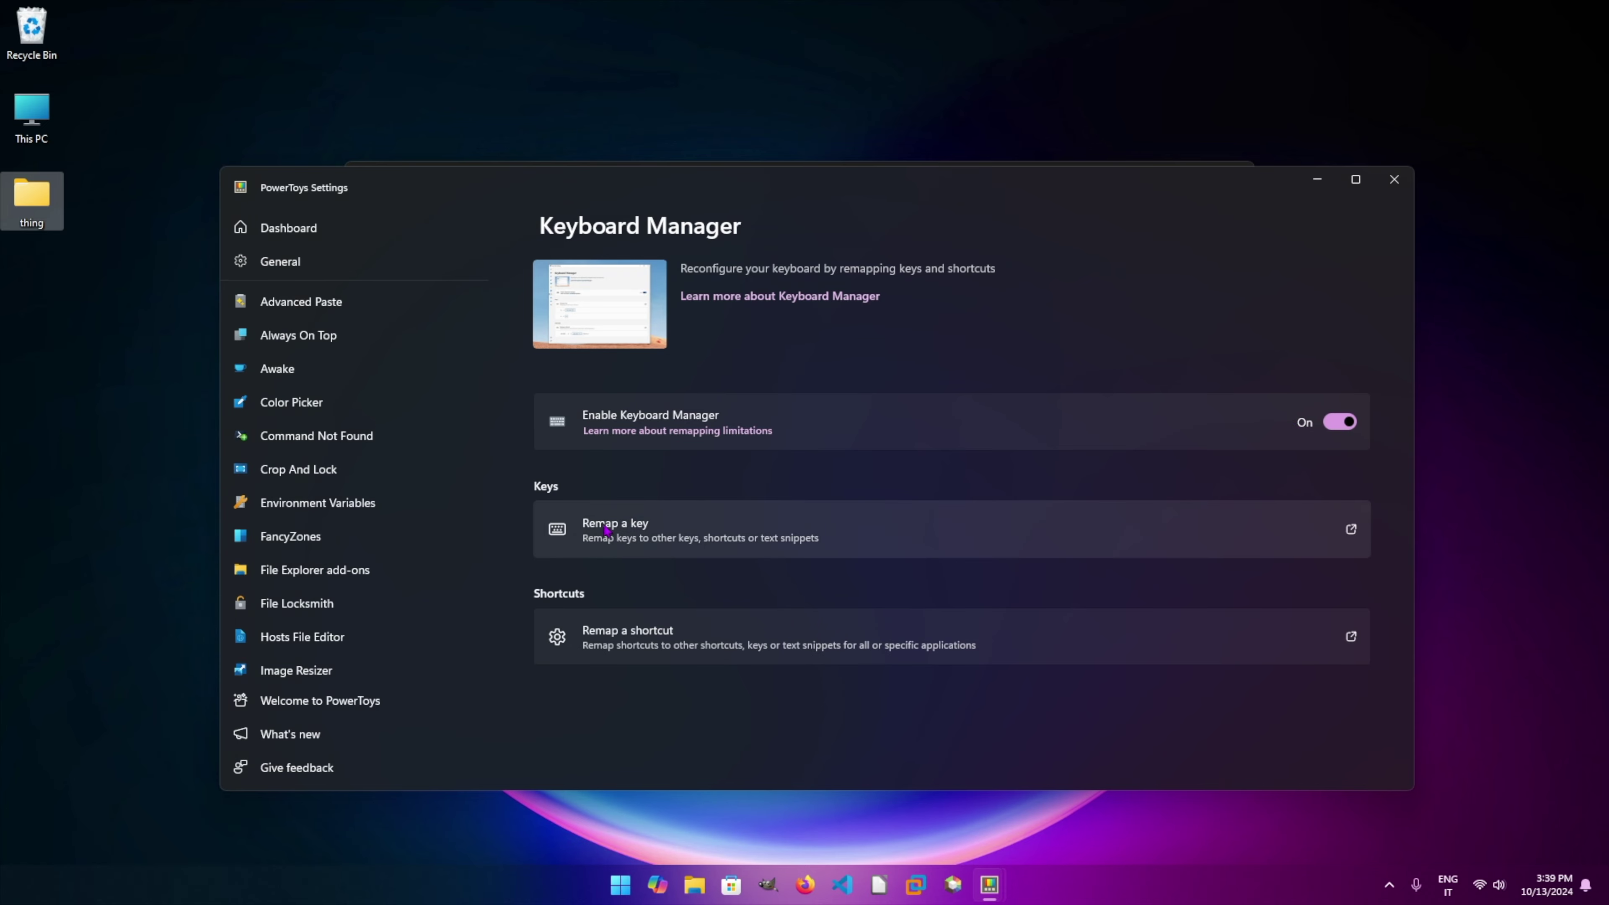
Step: Add a blank key remapping, look at its send options, delete the row and cancel the key remapping
click(765, 537)
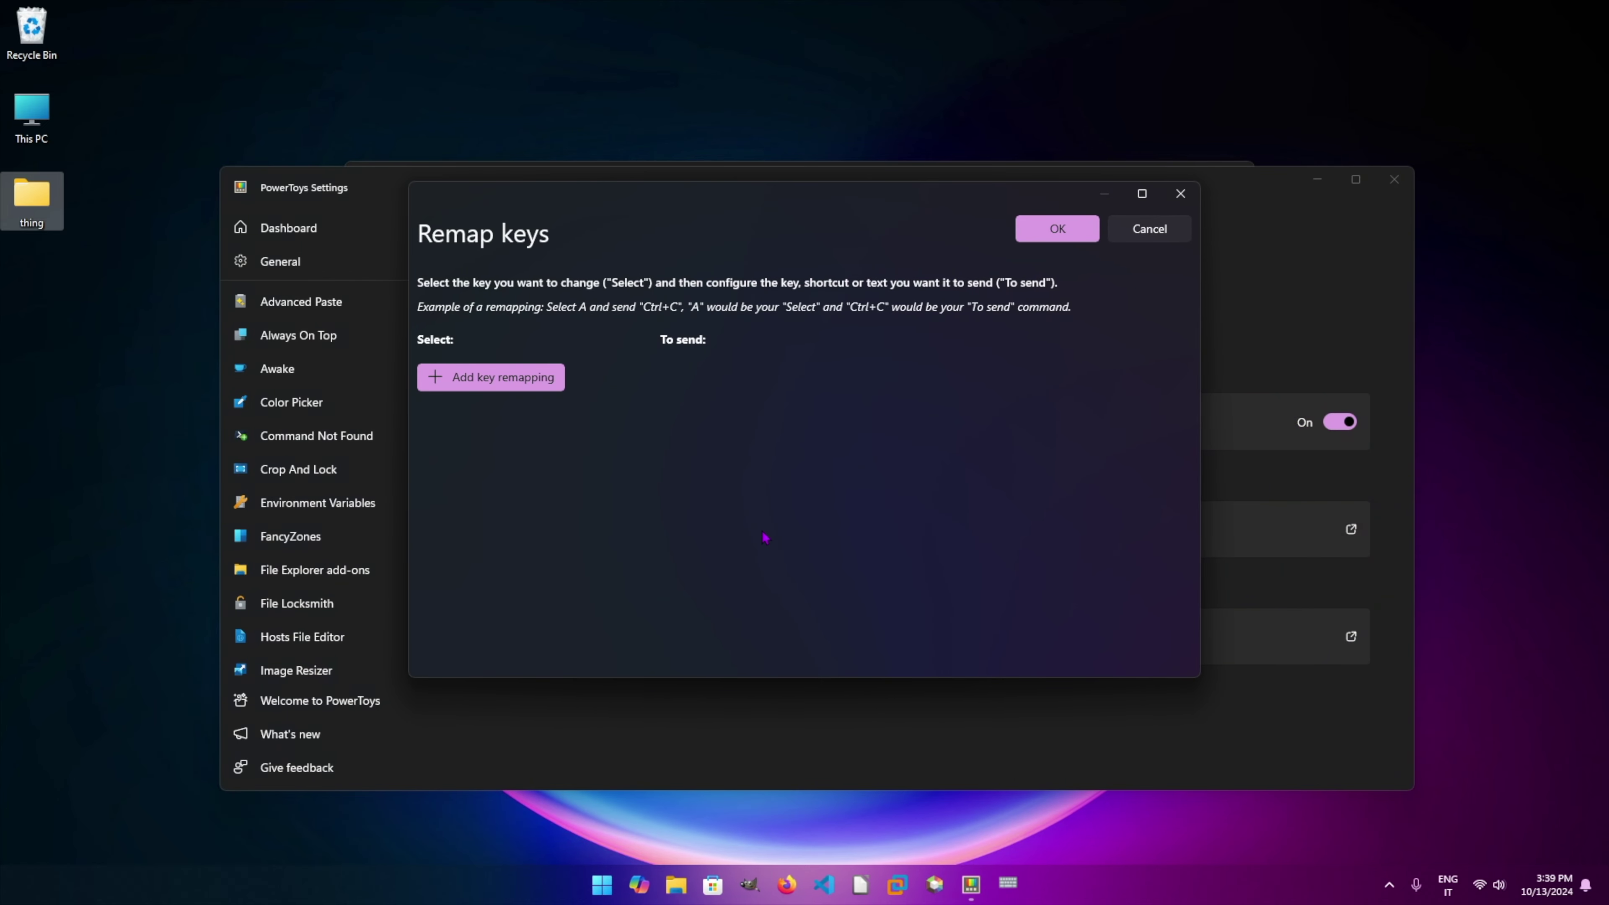
click(514, 378)
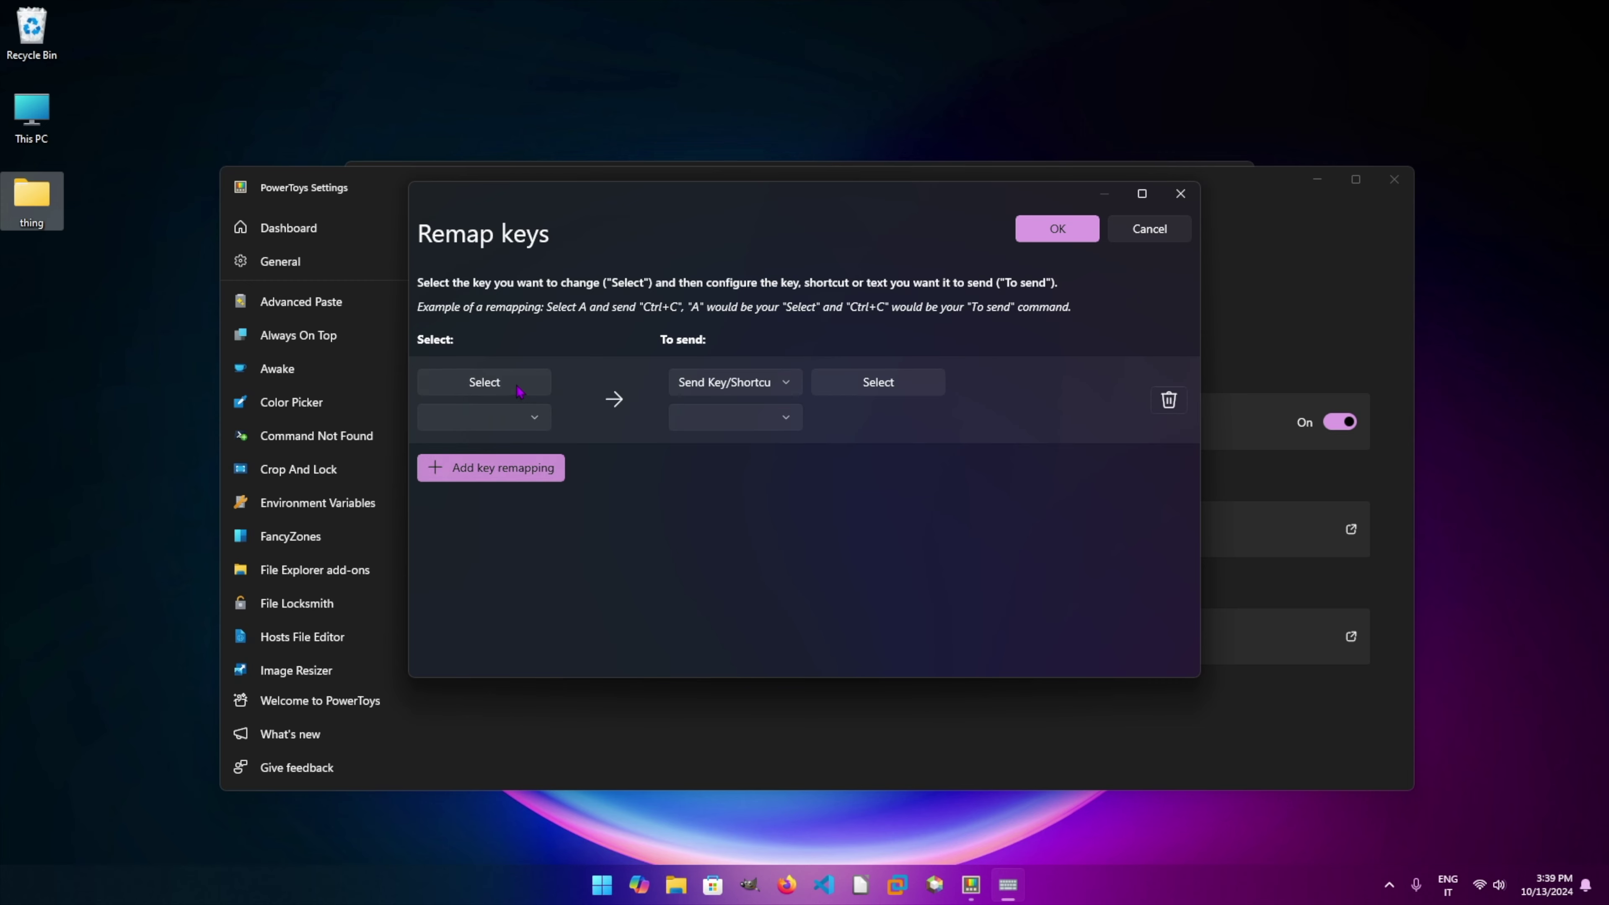
click(786, 385)
click(959, 429)
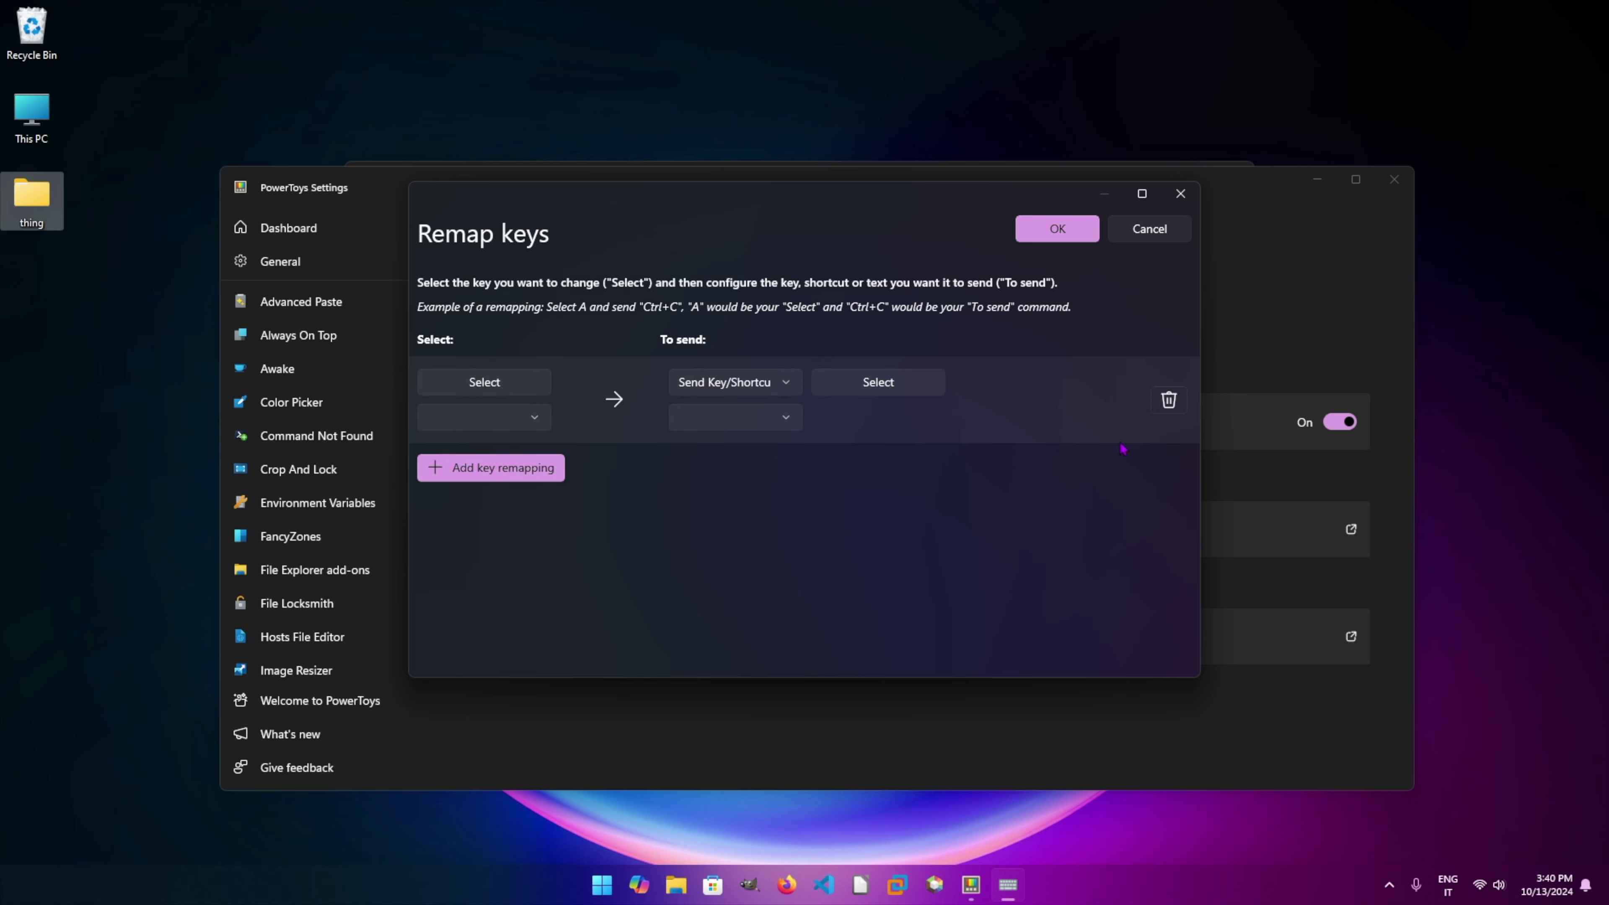
click(1168, 400)
click(1149, 229)
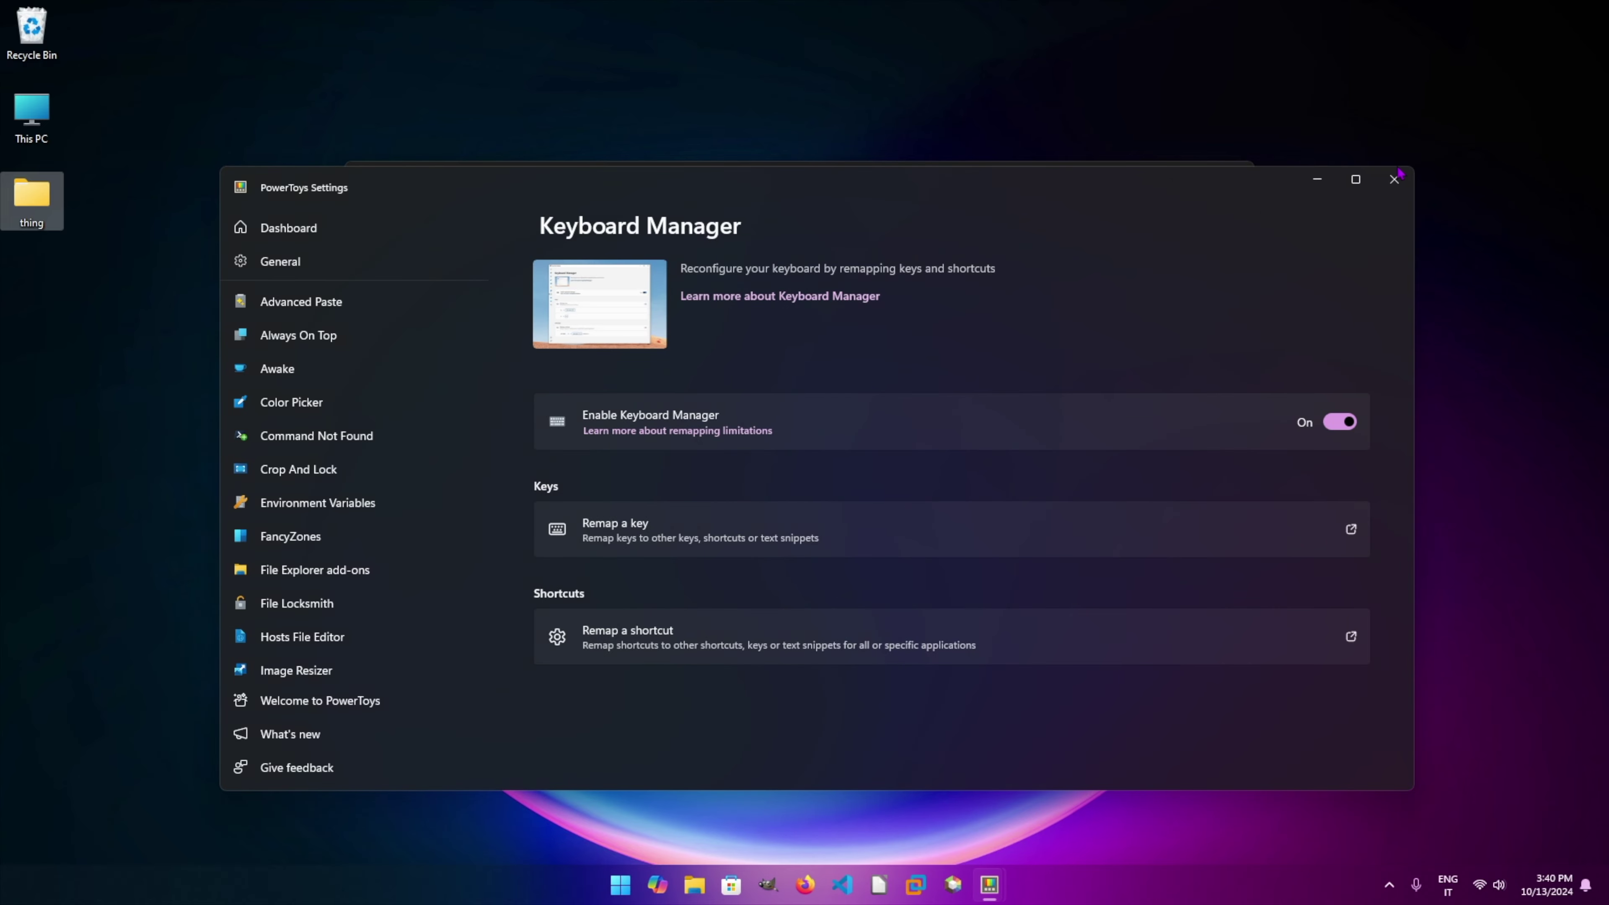
Step: Turn off Keyboard Manager and close the PowerToys Settings window
click(1339, 422)
click(1394, 179)
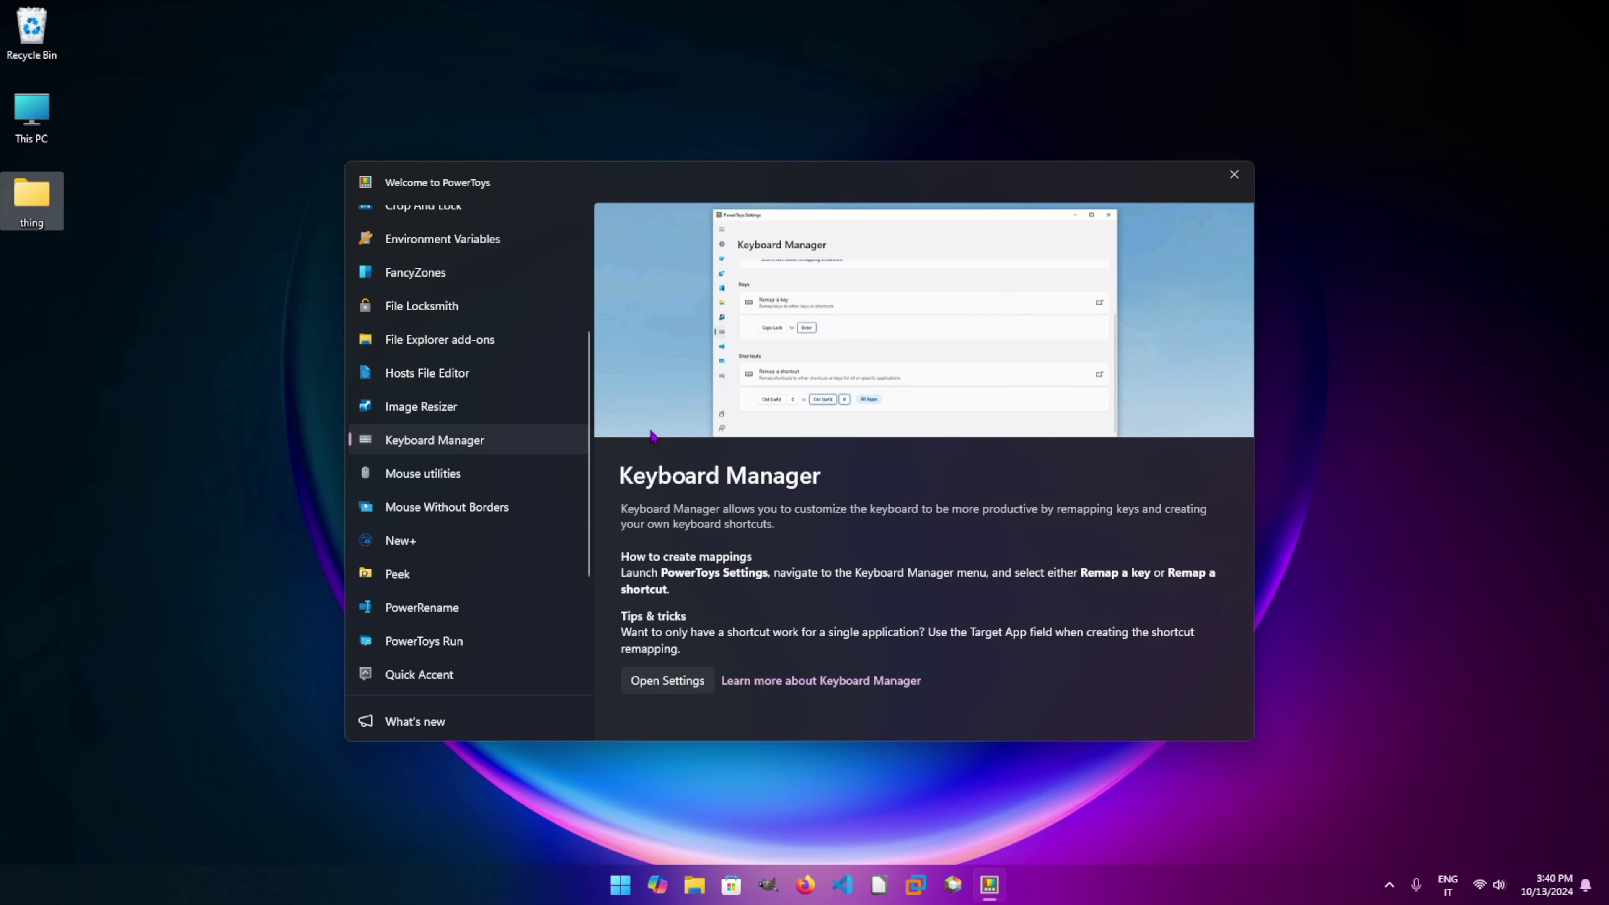
Step: Review the Mouse utilities page and trigger Find My Mouse to spotlight the pointer
click(467, 485)
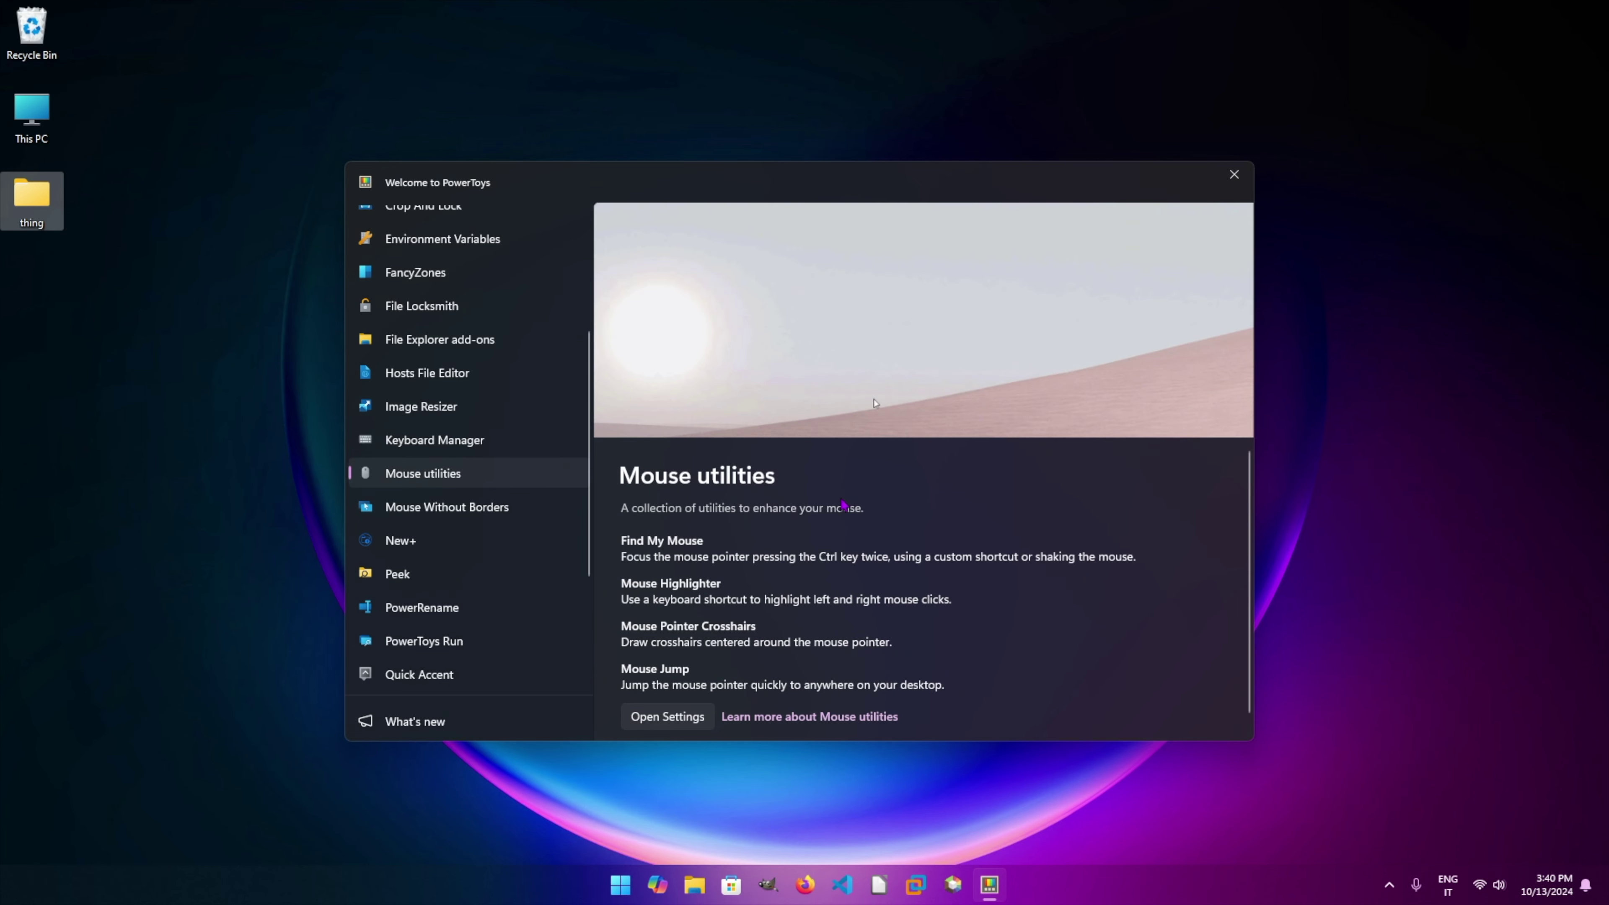
key(ctrl)
key(ctrl)
Step: View the PowerRename page, open the "thing" folder in PowerRename to look at its rename options, and close it
click(469, 609)
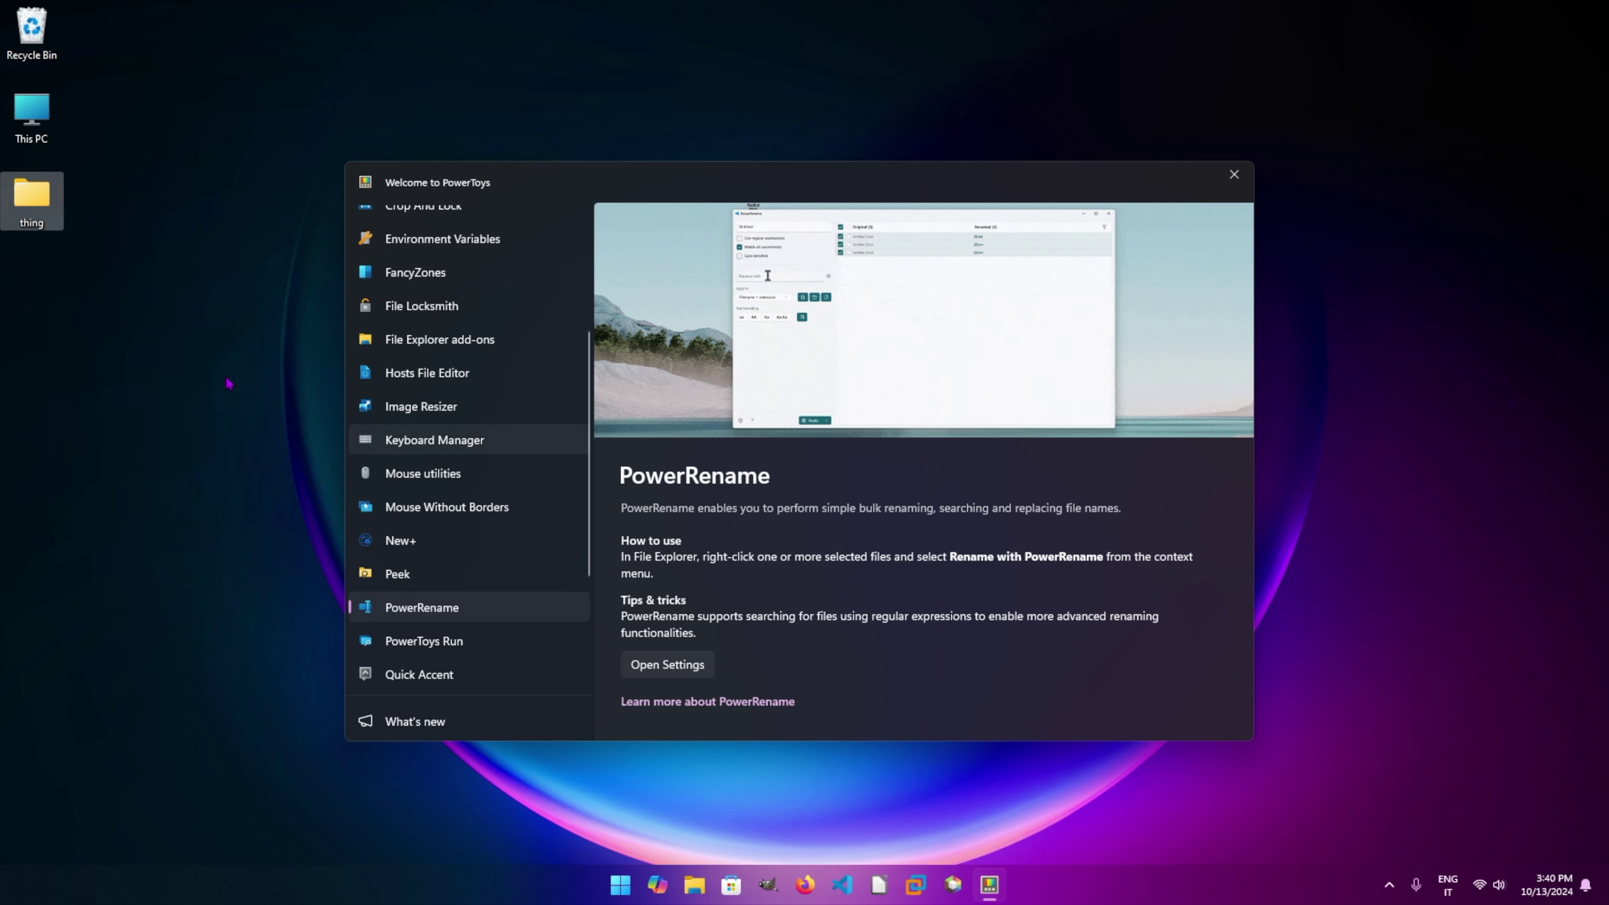
right_click(43, 198)
click(127, 415)
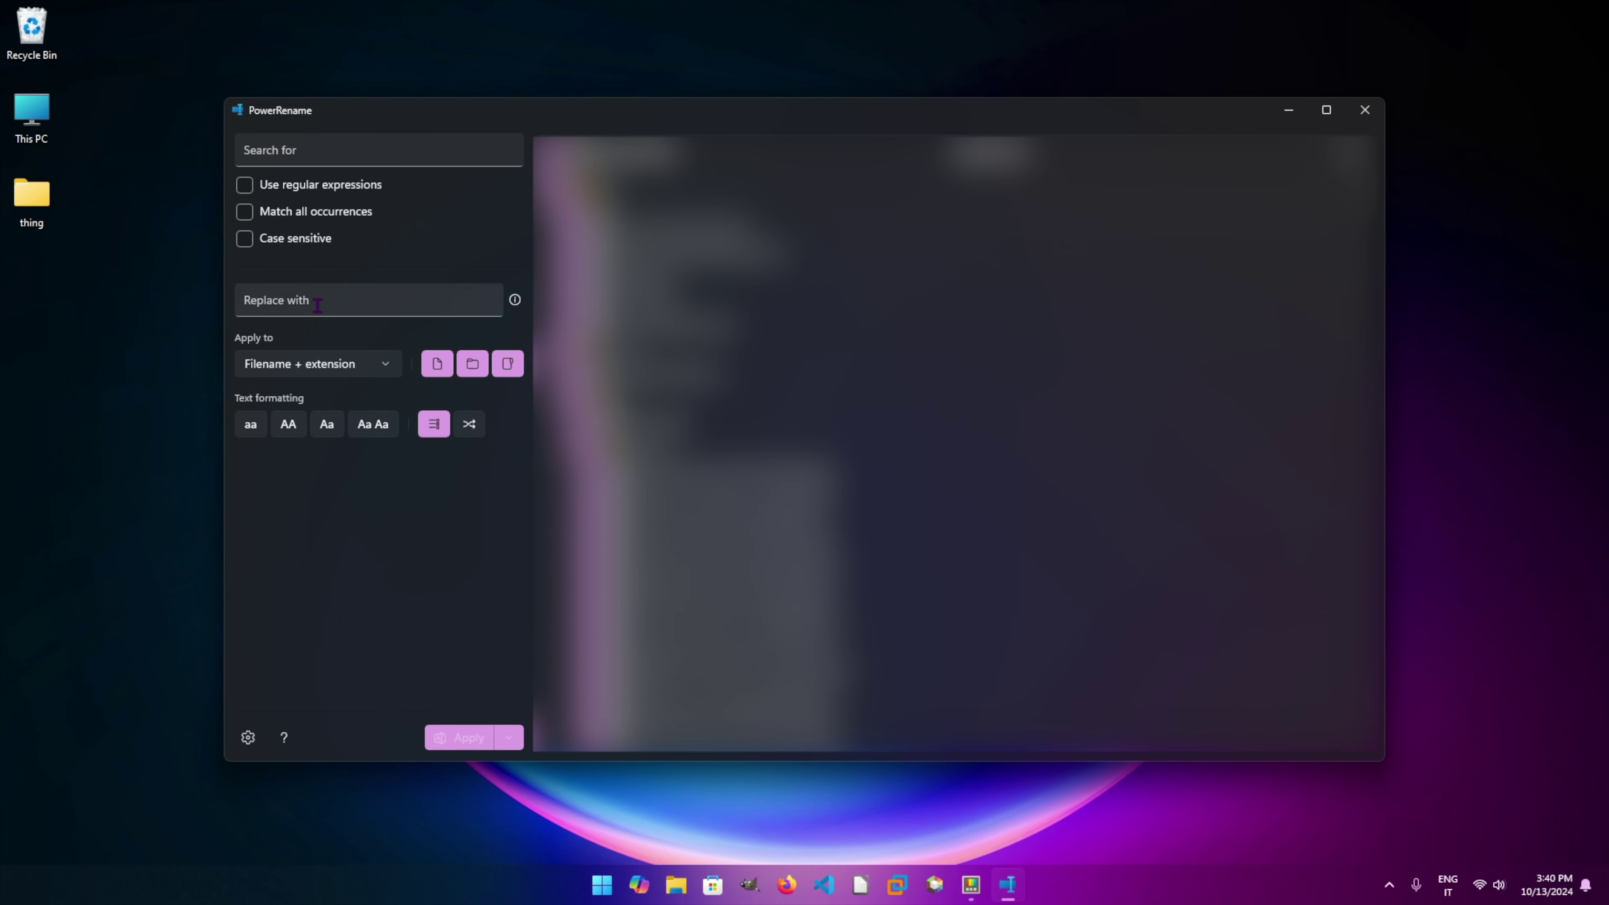
click(1364, 121)
Step: Go to the PowerToys Run page, search for "visu" in the launcher and launch Visual Studio Code
key(Down)
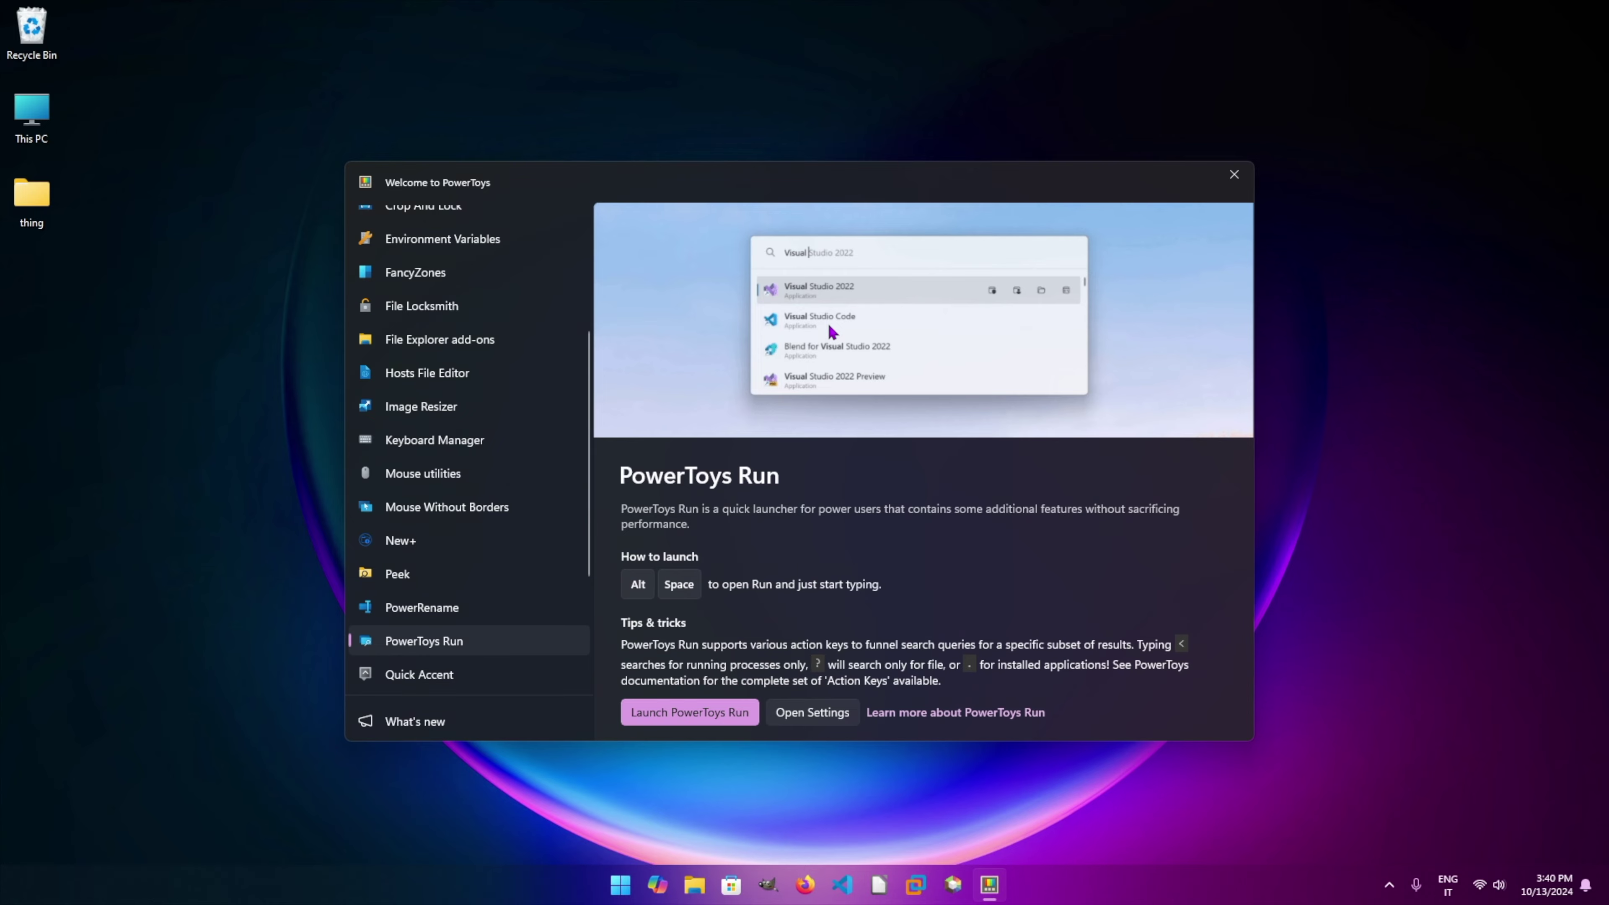
key(alt+space)
text(visu)
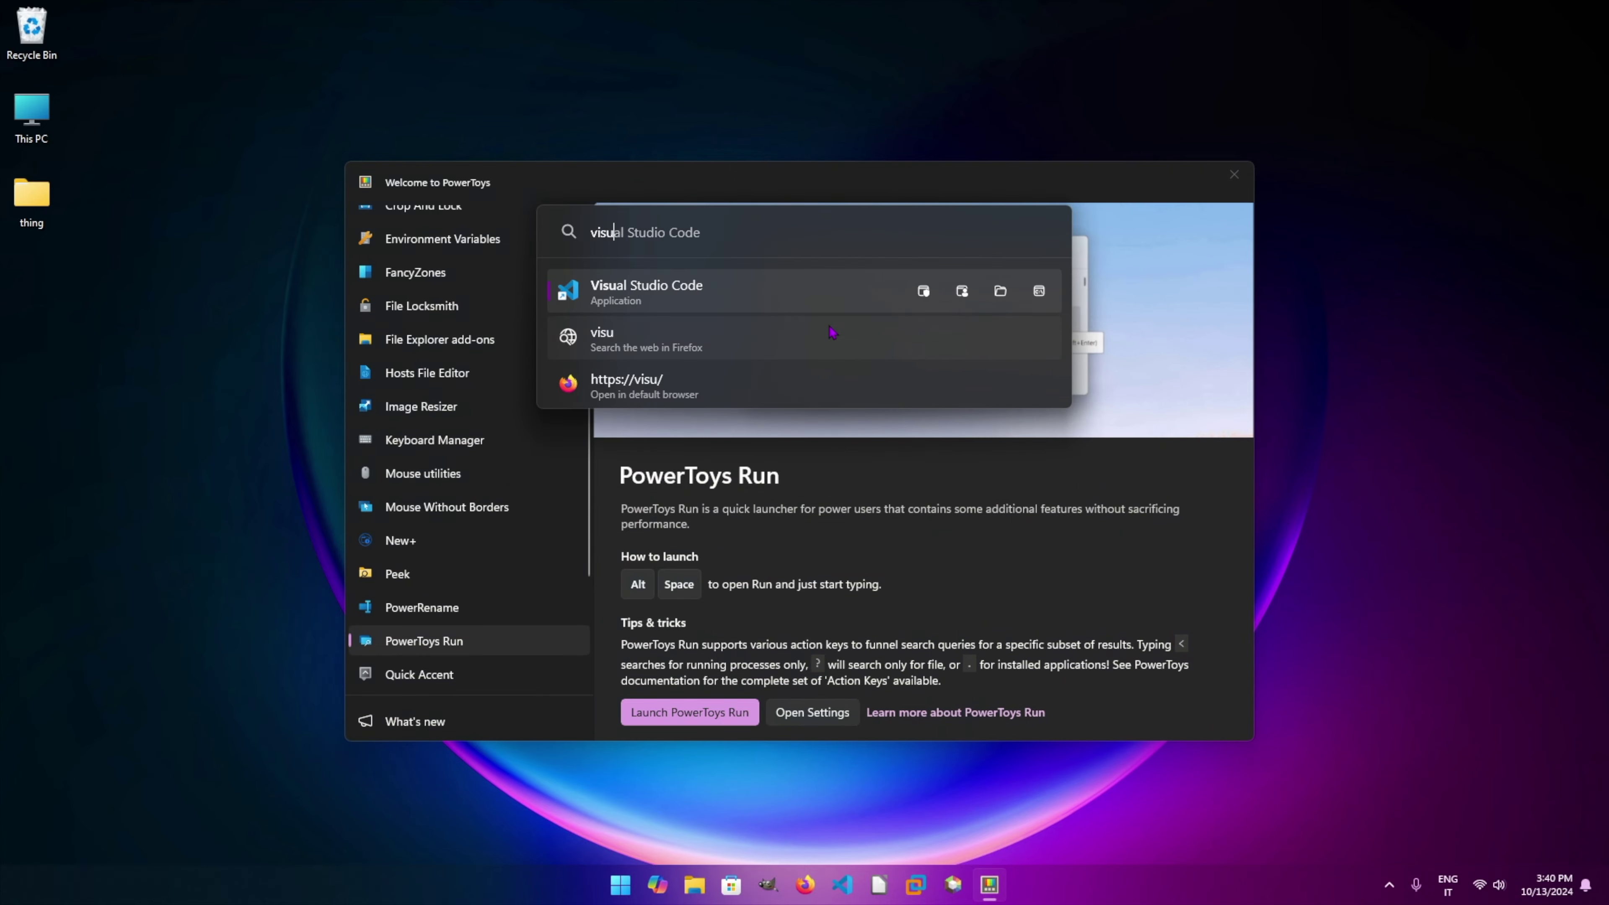
key(Return)
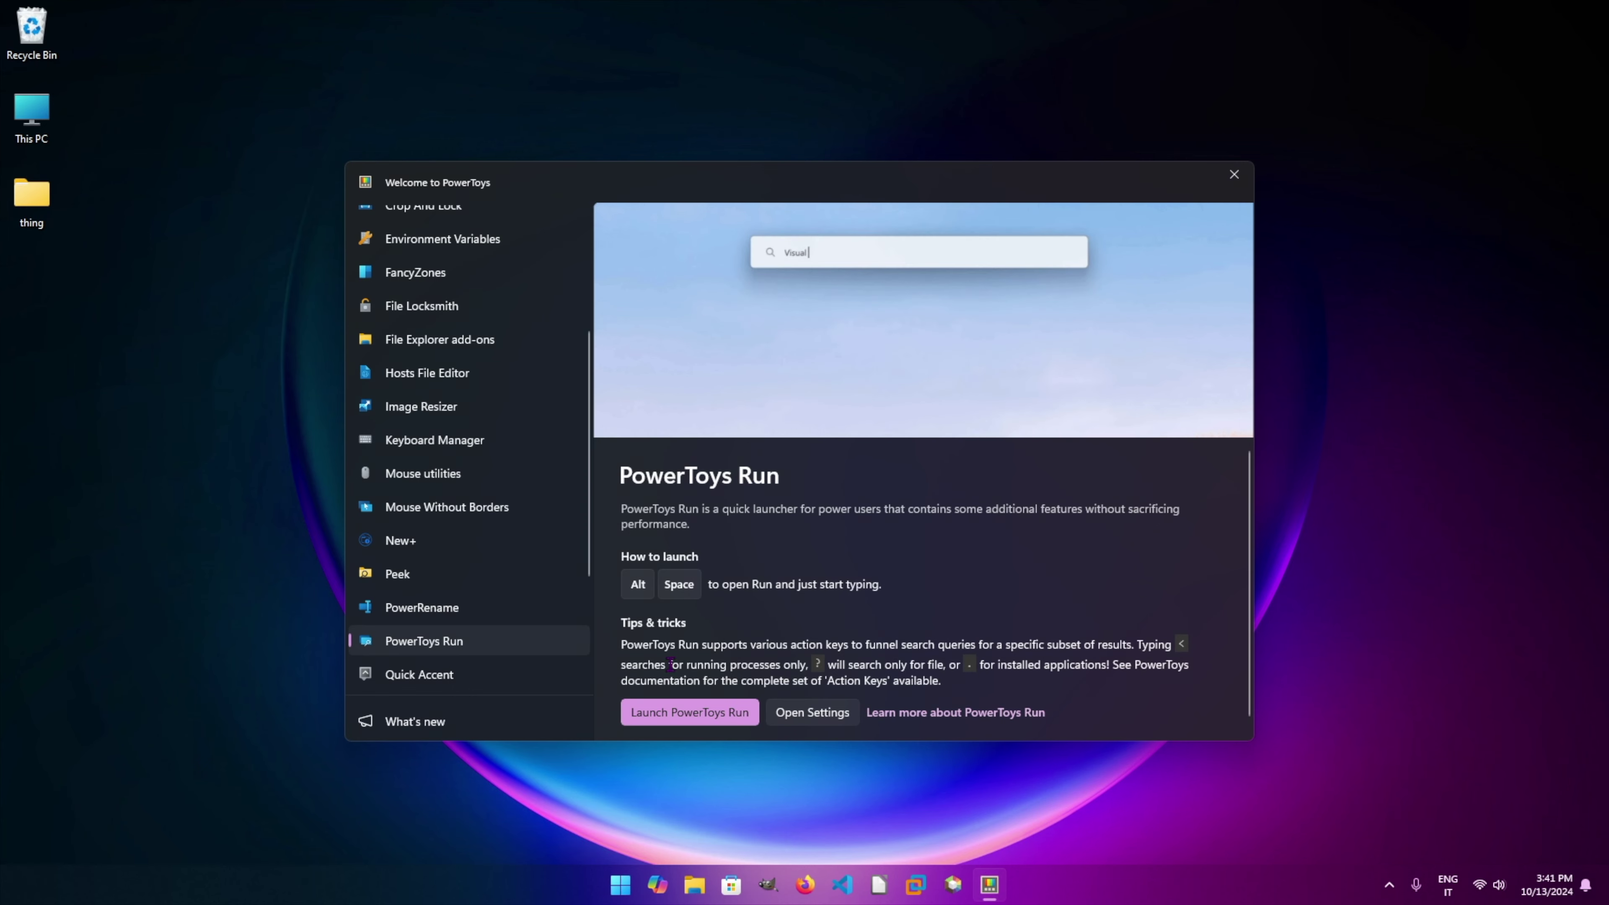
Step: Launch PowerToys Run from its welcome page, dismiss the launcher and close the welcome window
scroll(671, 664, down, 1)
click(704, 704)
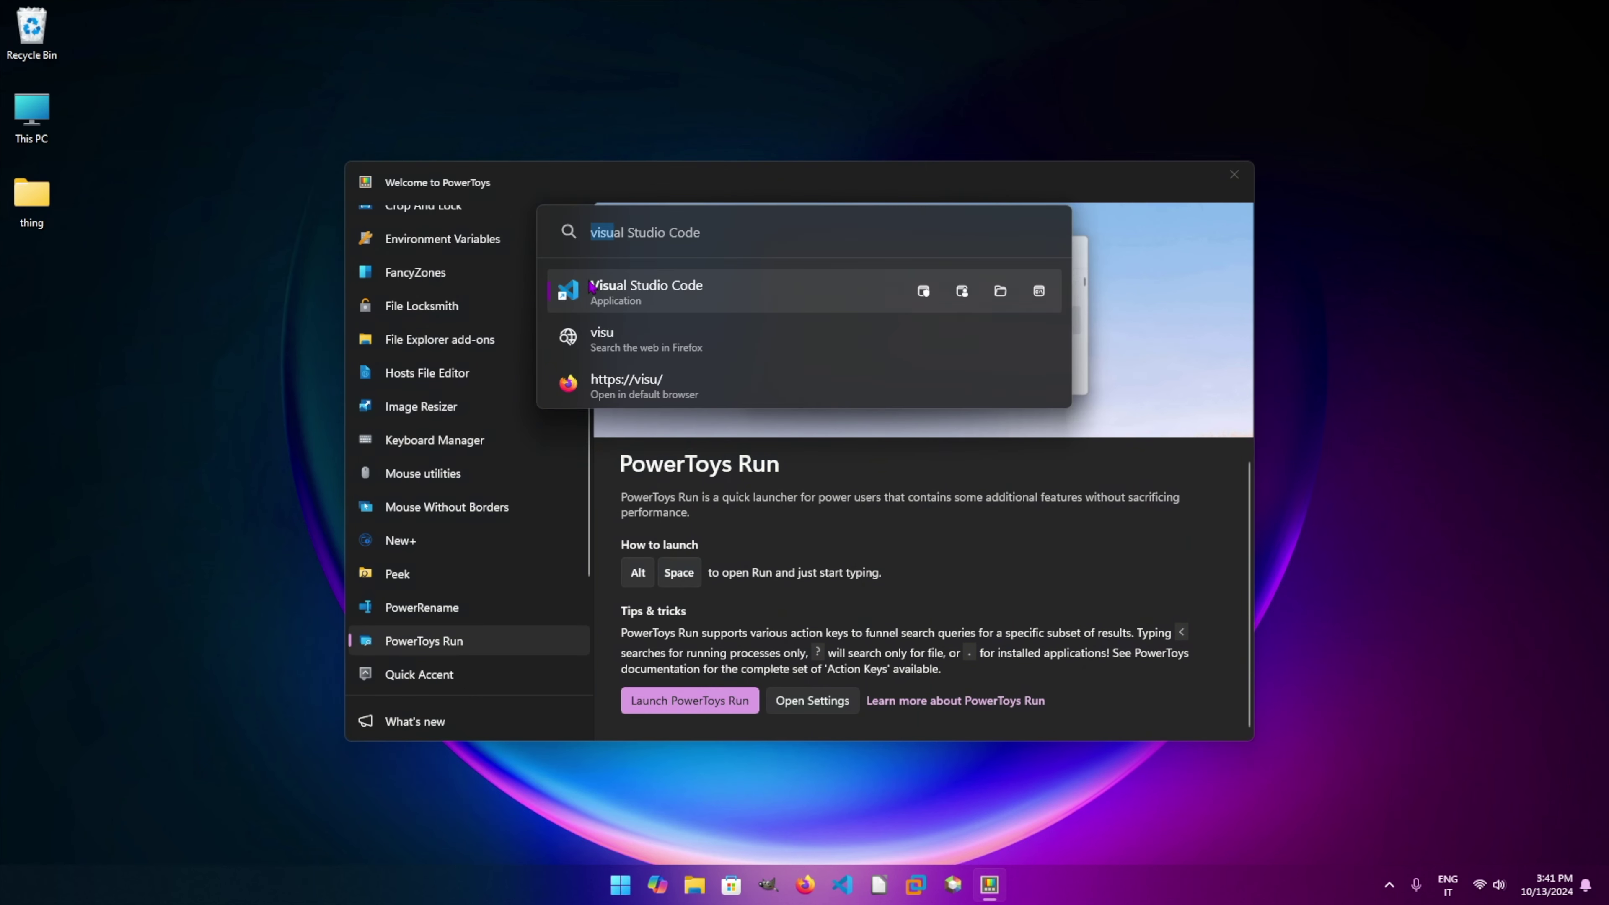
key(Escape)
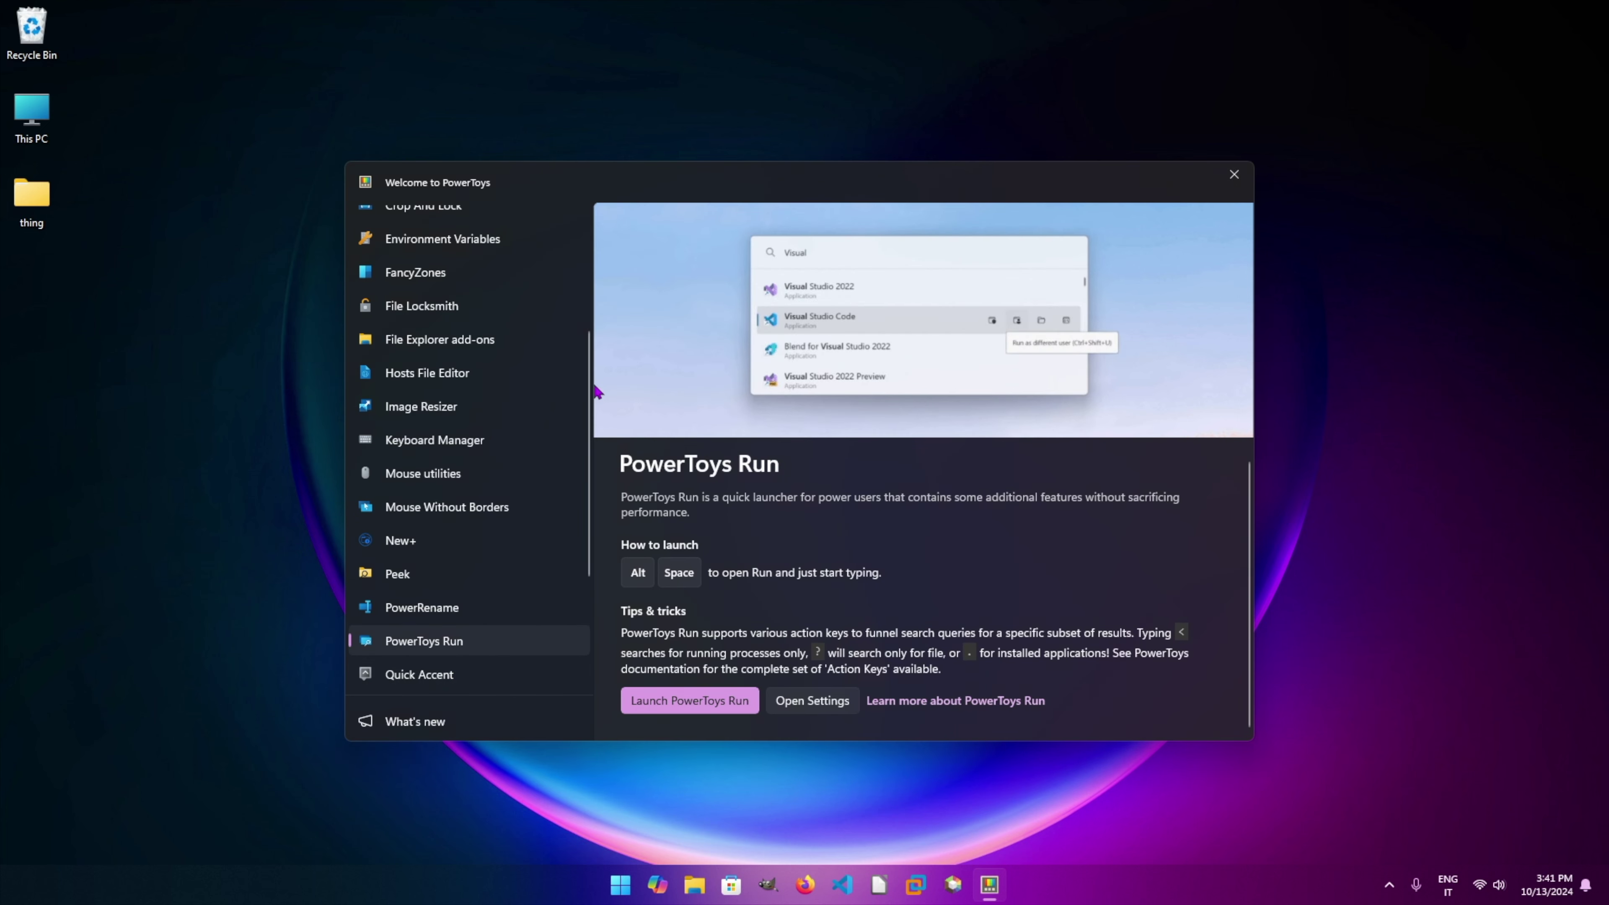
click(1234, 176)
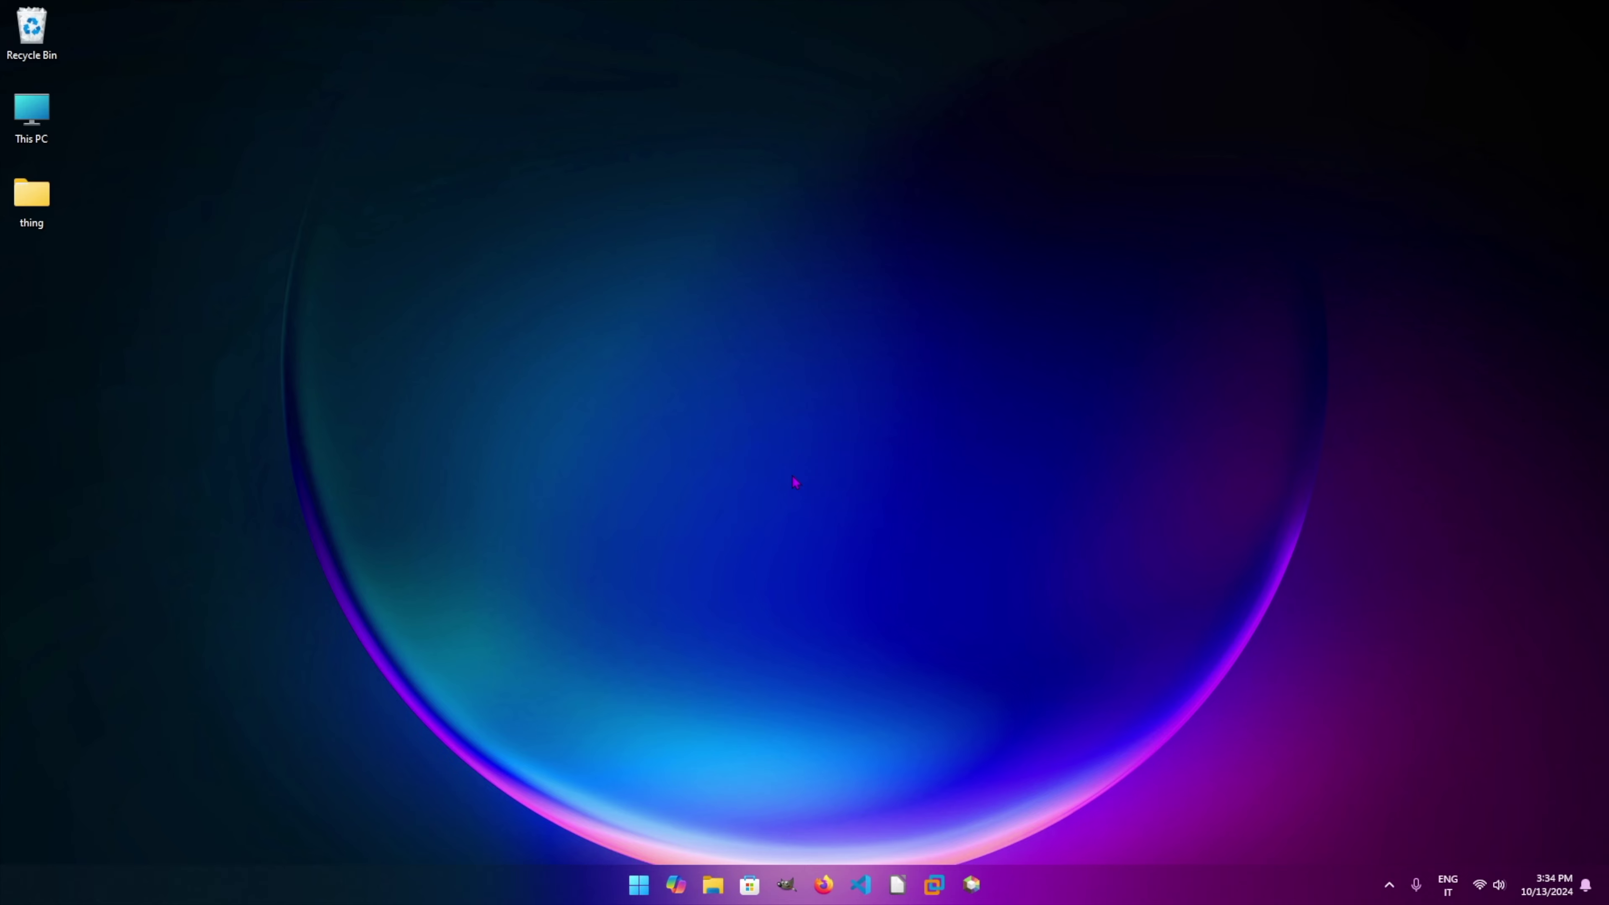
Step: Switch to Microsoft Store, search for "powerto" and install Microsoft PowerToys from its listing
click(749, 884)
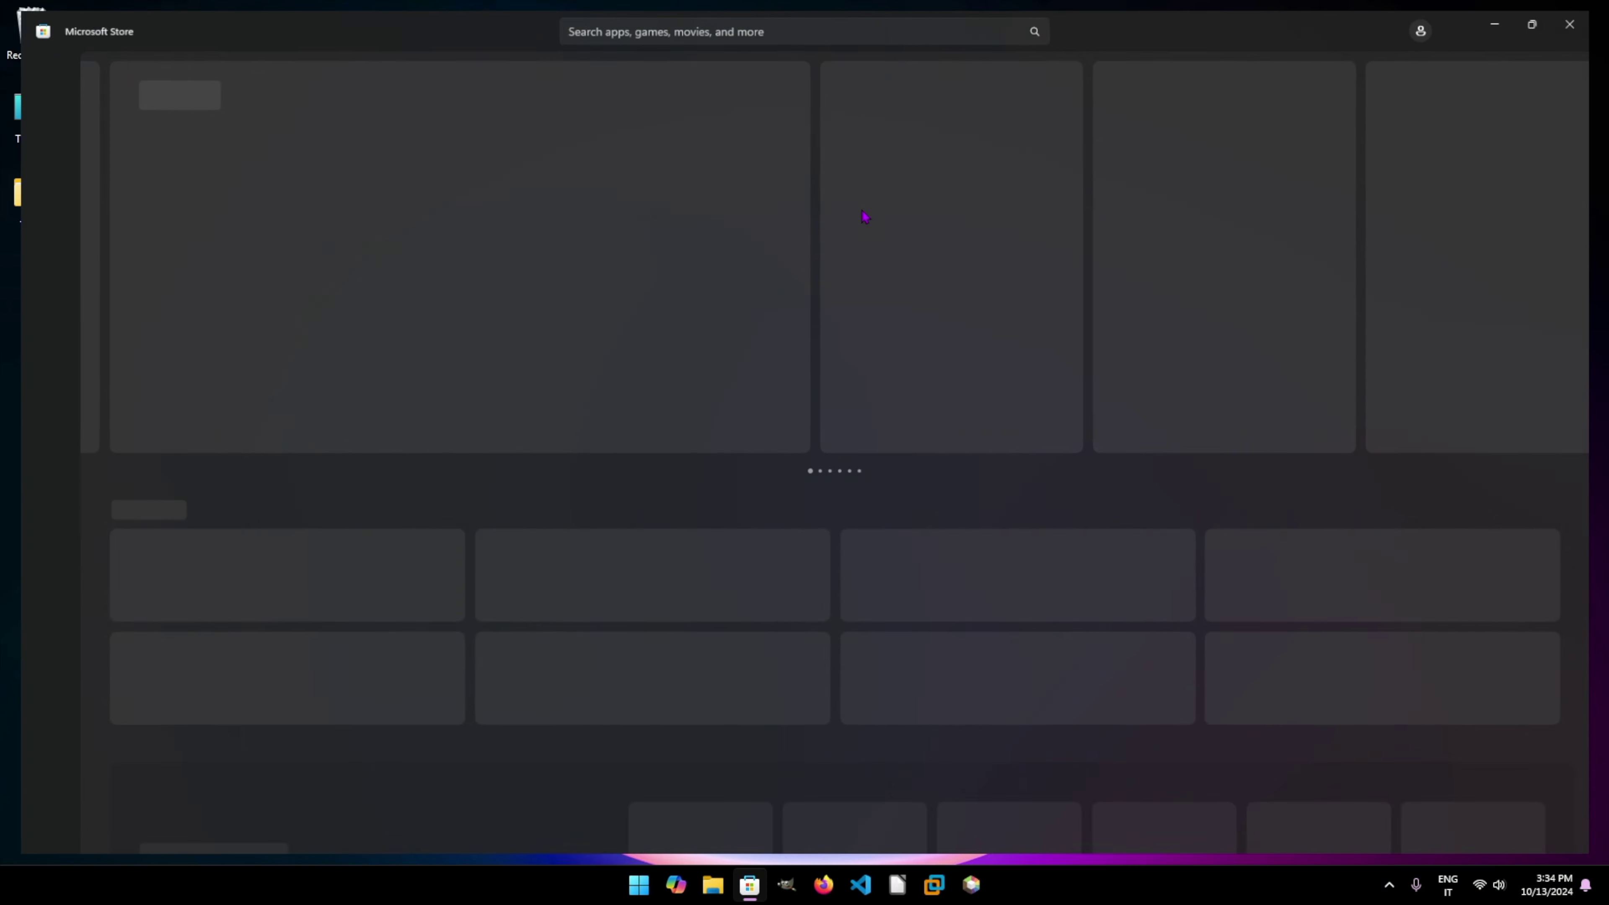
click(599, 24)
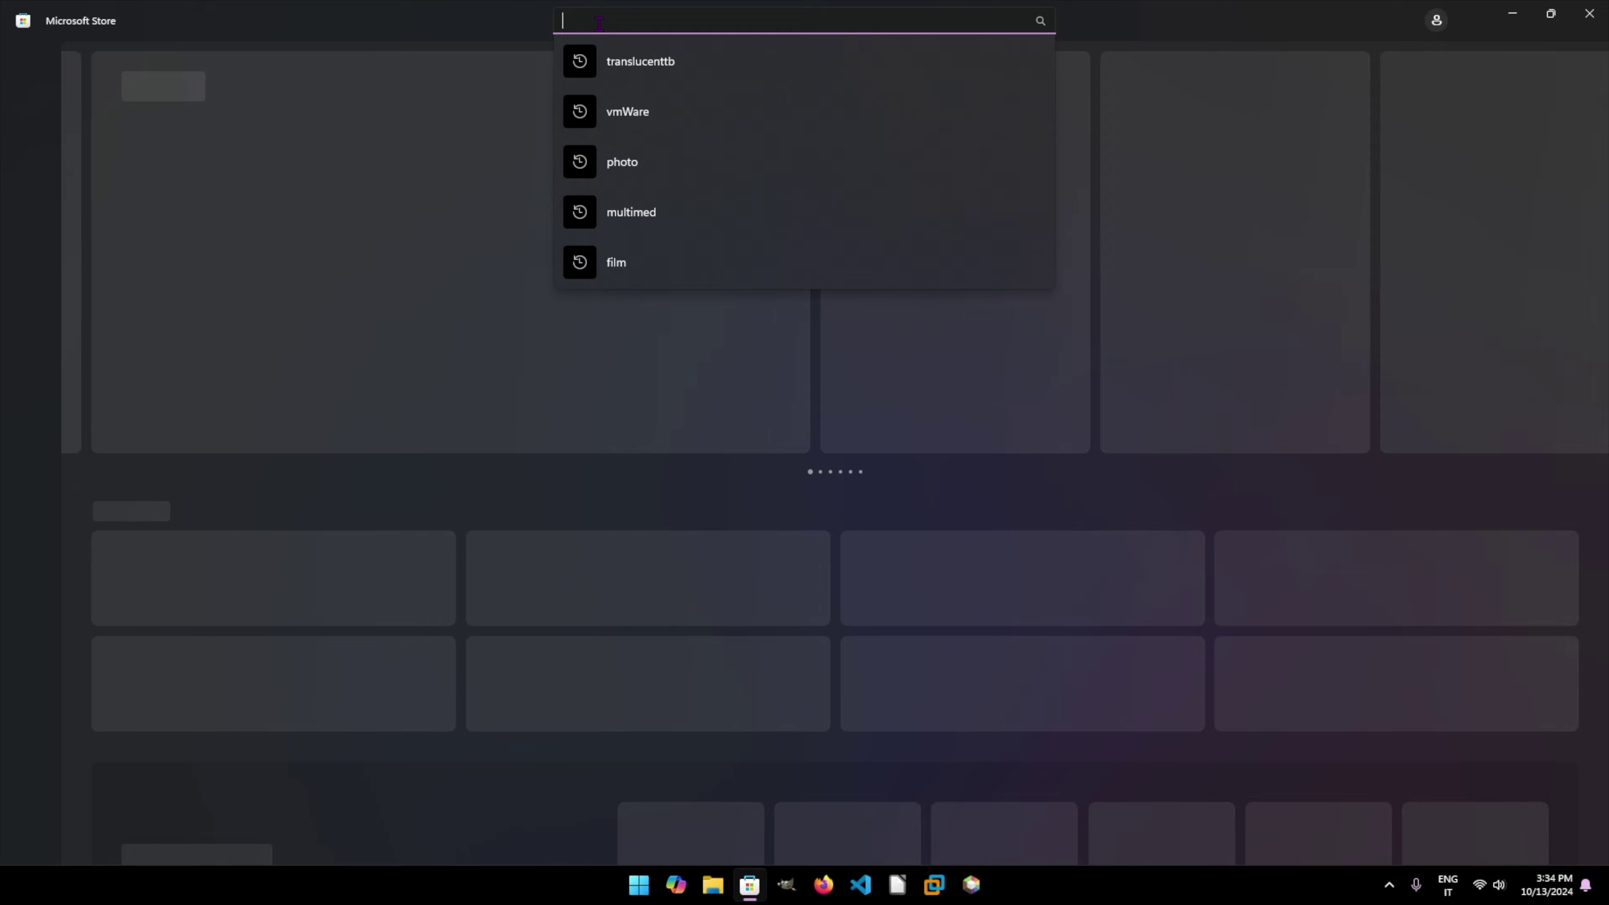
text(powe)
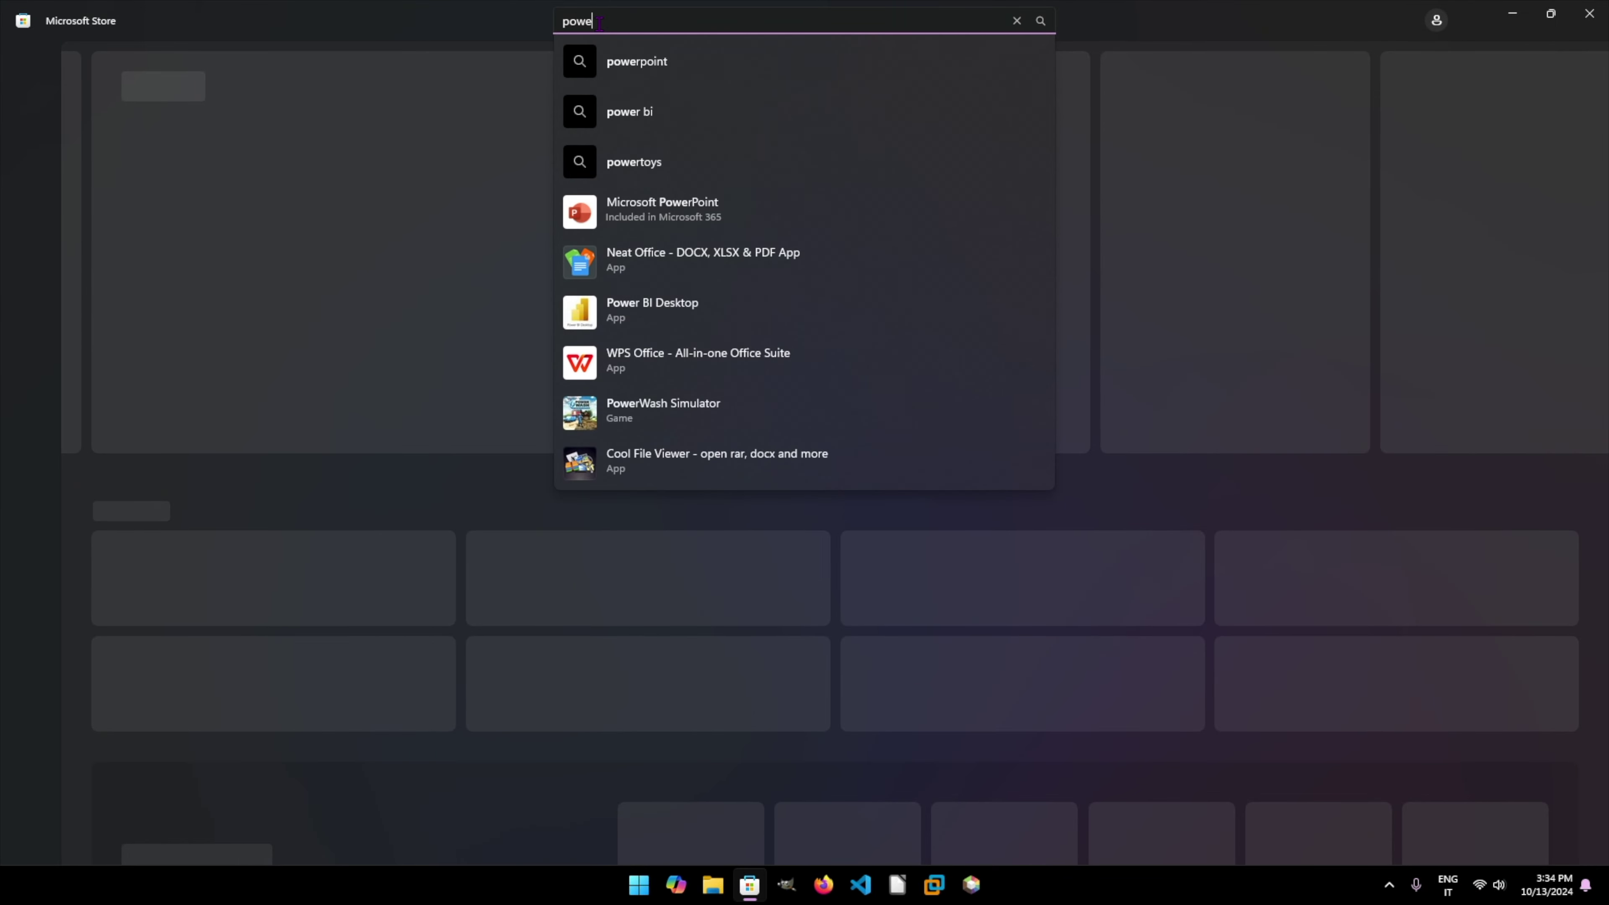
text(ro)
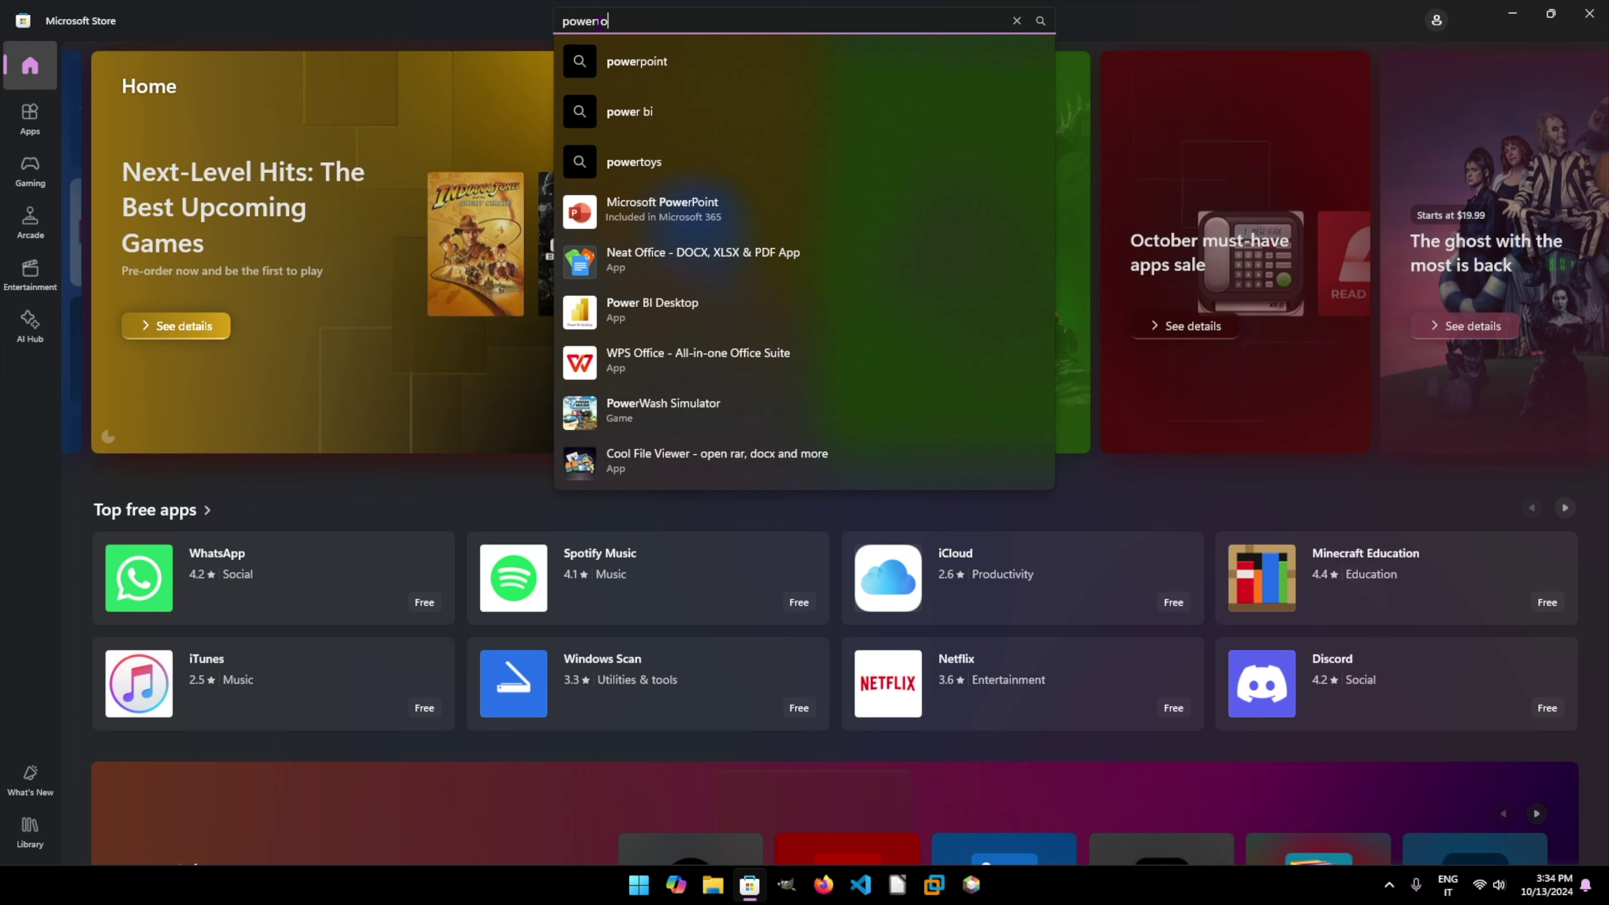
key(BackSpace)
text(to)
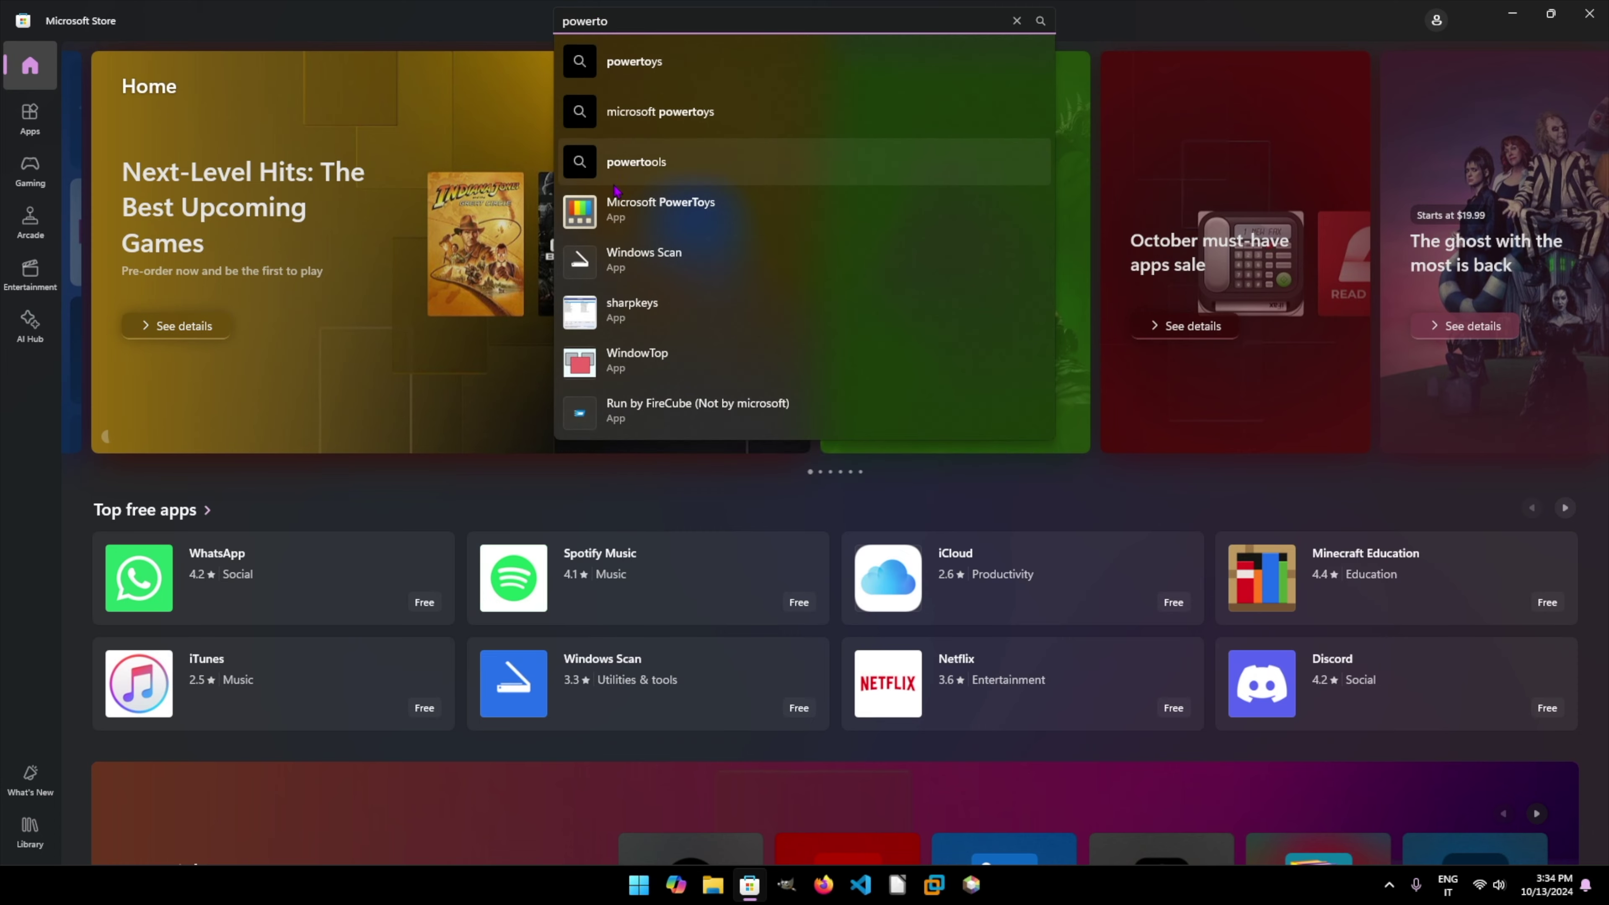
click(656, 229)
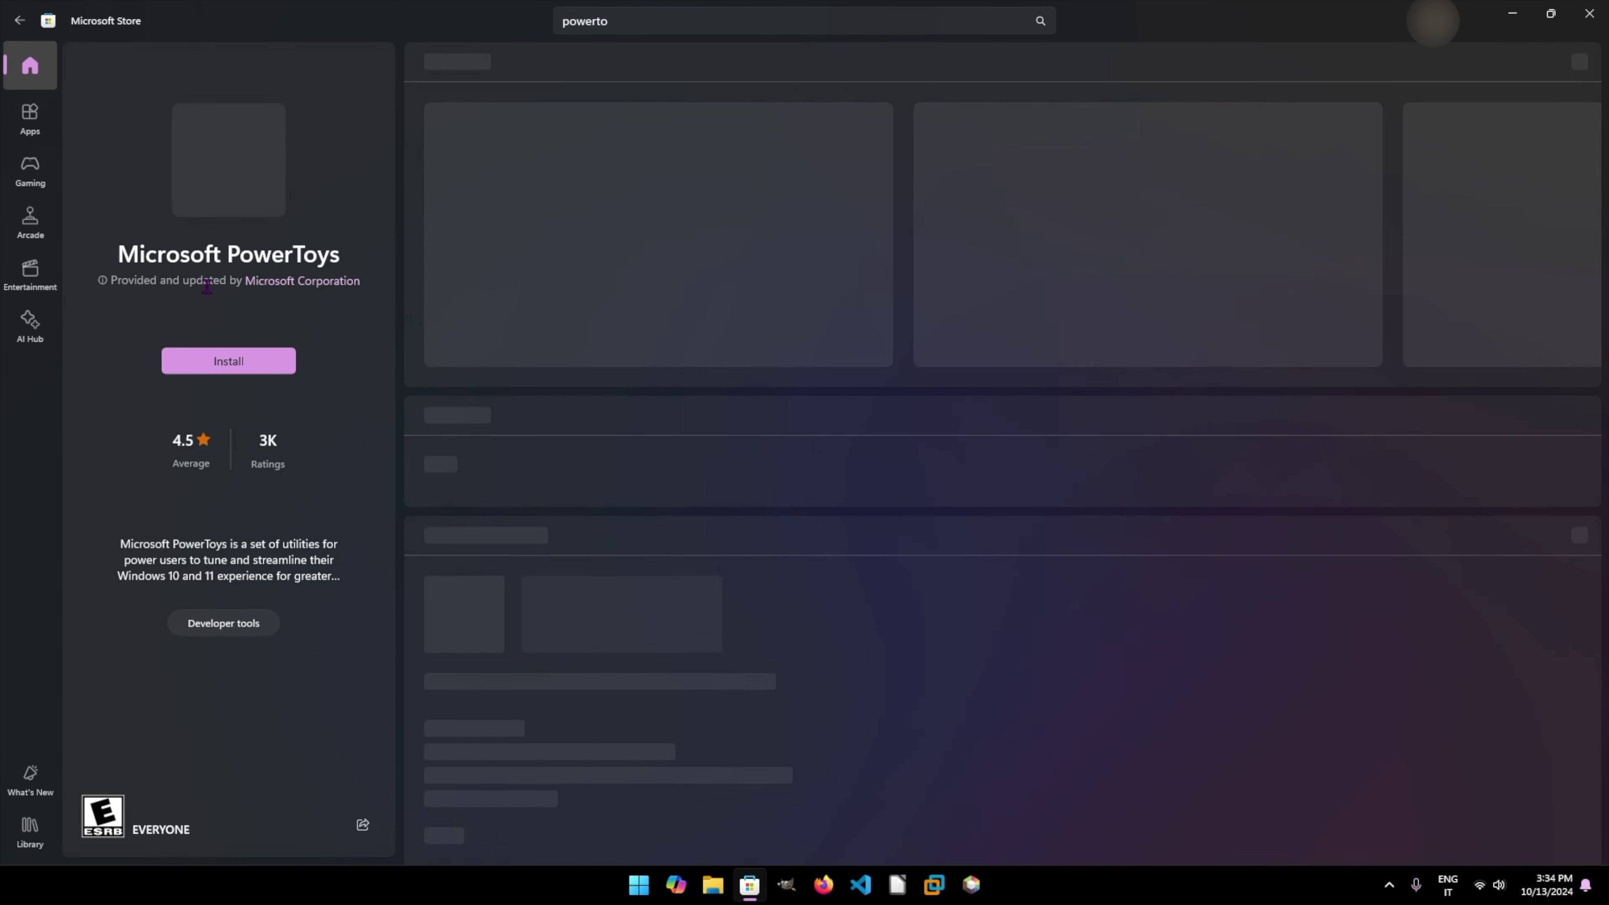
click(228, 361)
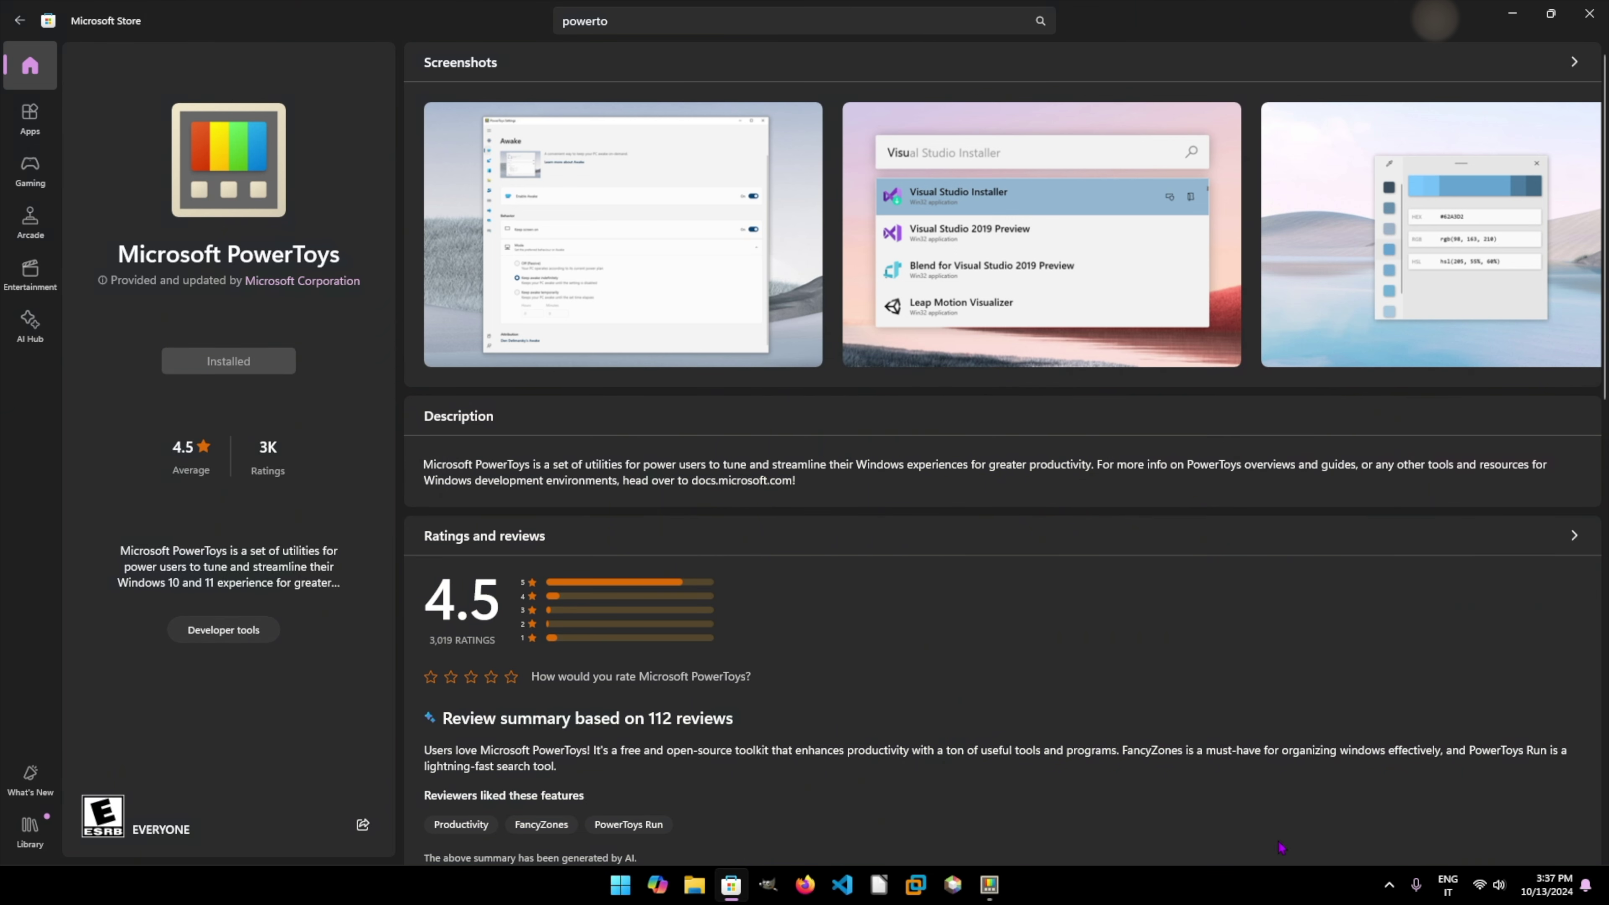
Step: Bring the PowerToys welcome window forward, close Microsoft Store and reposition the welcome window near the middle of the desktop
click(1004, 891)
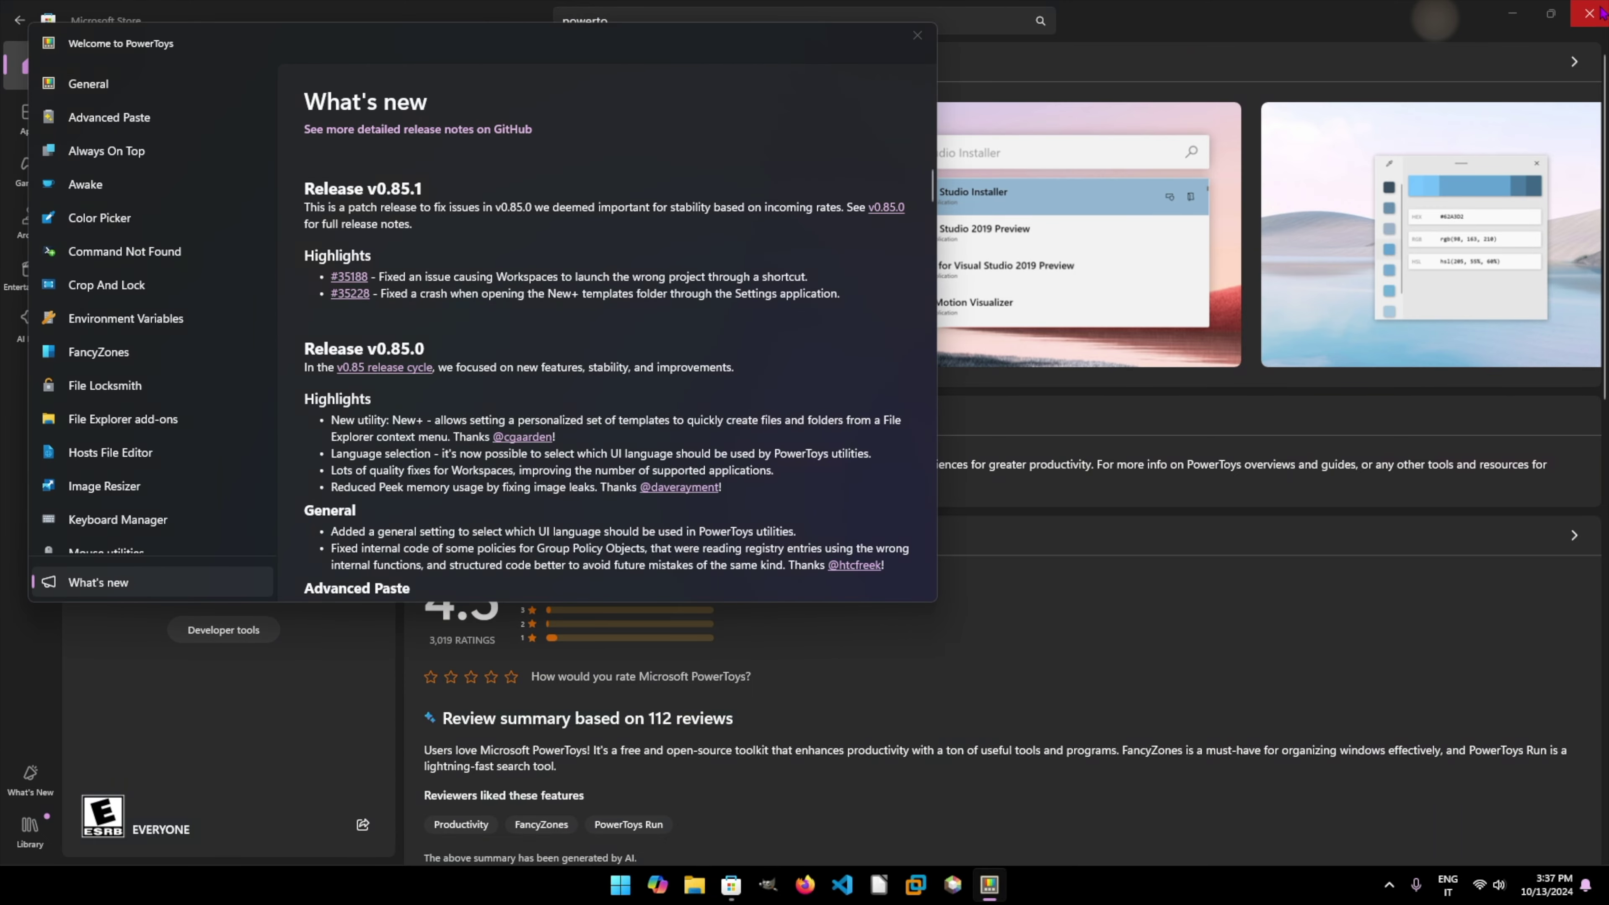
click(1590, 13)
drag(647, 50, 975, 157)
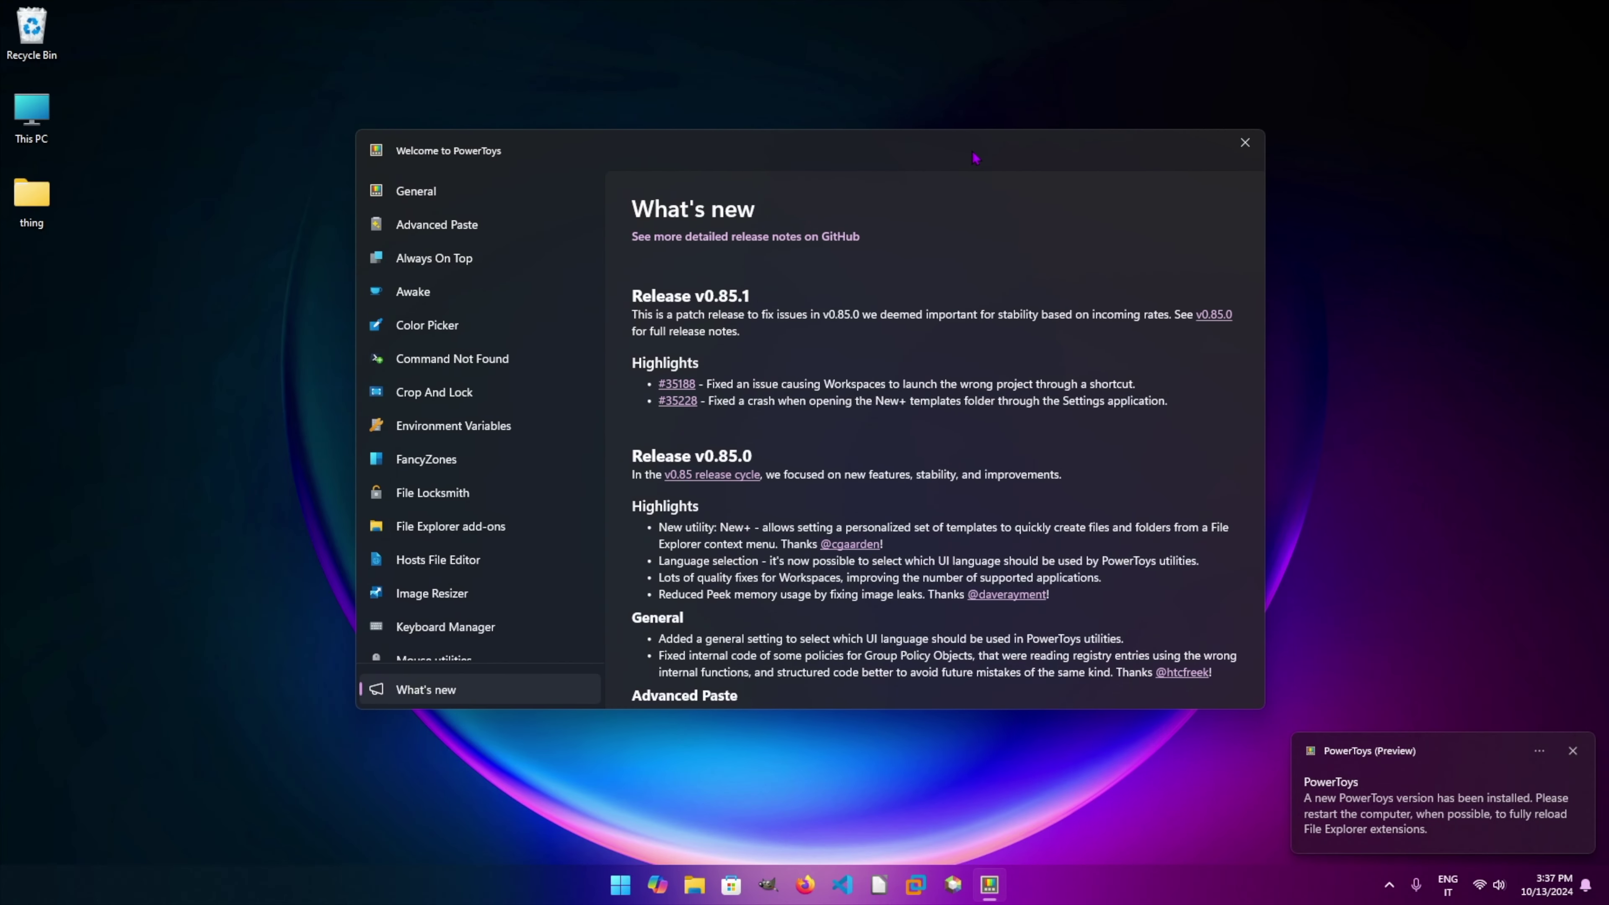